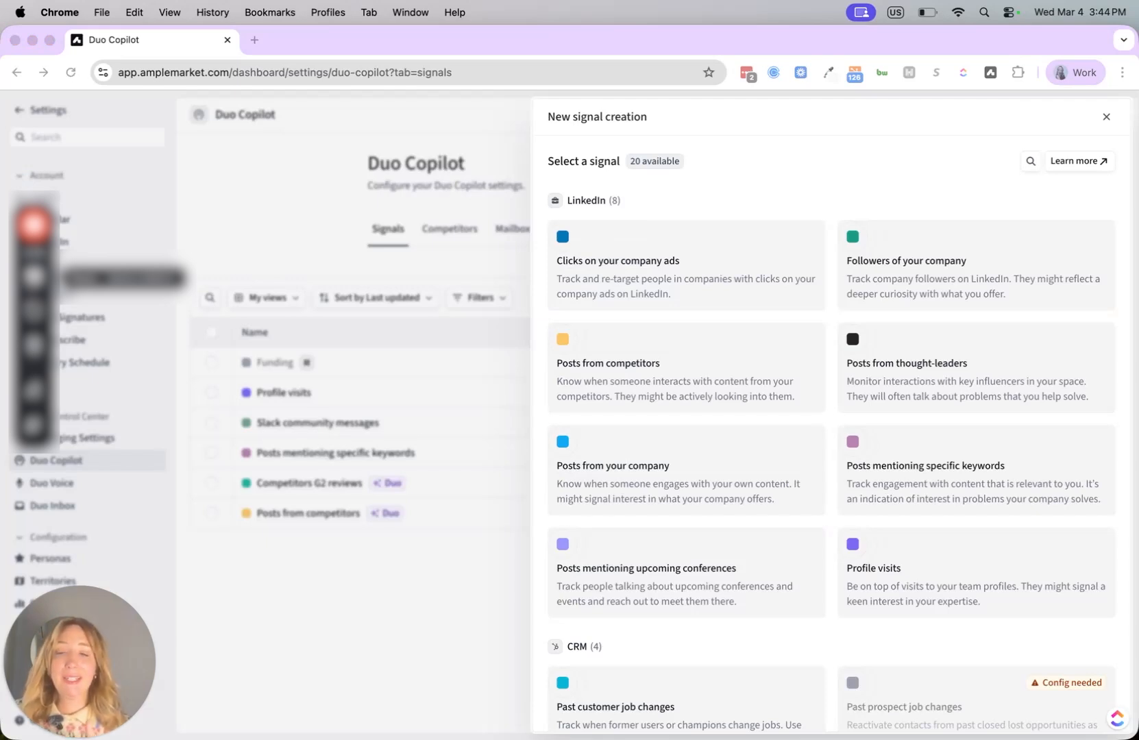
# Step: Review the signal types offered for a new signal, from LinkedIn and CRM through Slack and Company activity, without creating one
pyautogui.click(1108, 118)
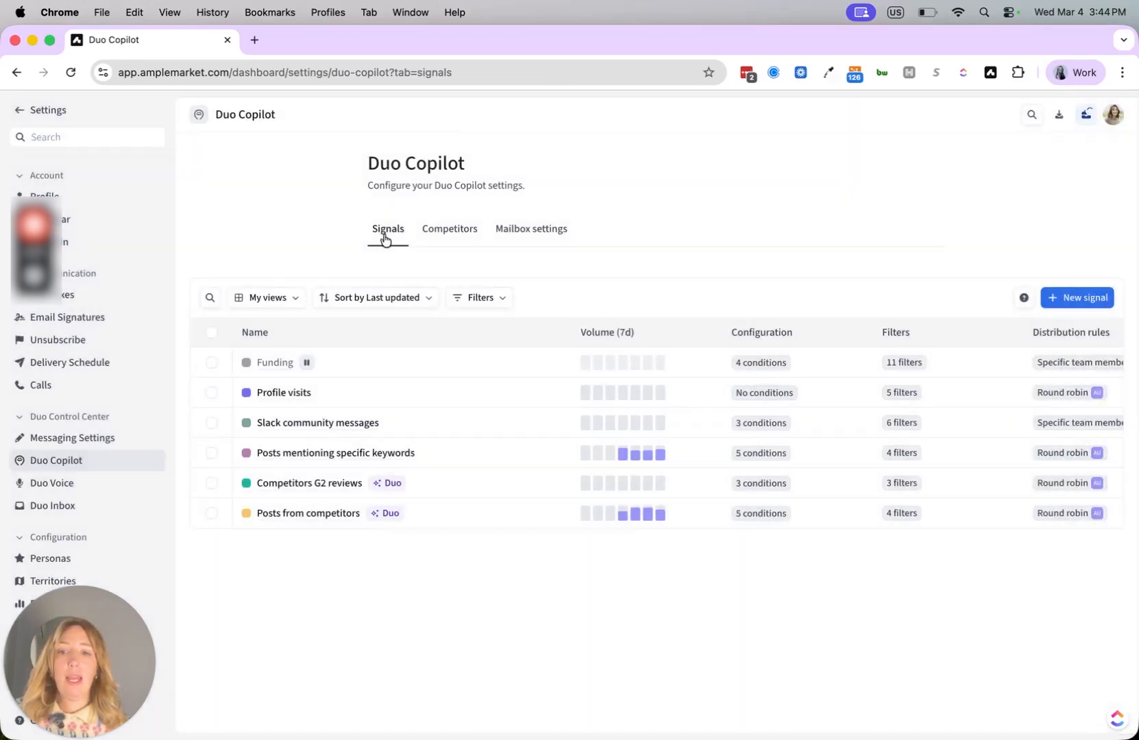
pyautogui.click(1088, 299)
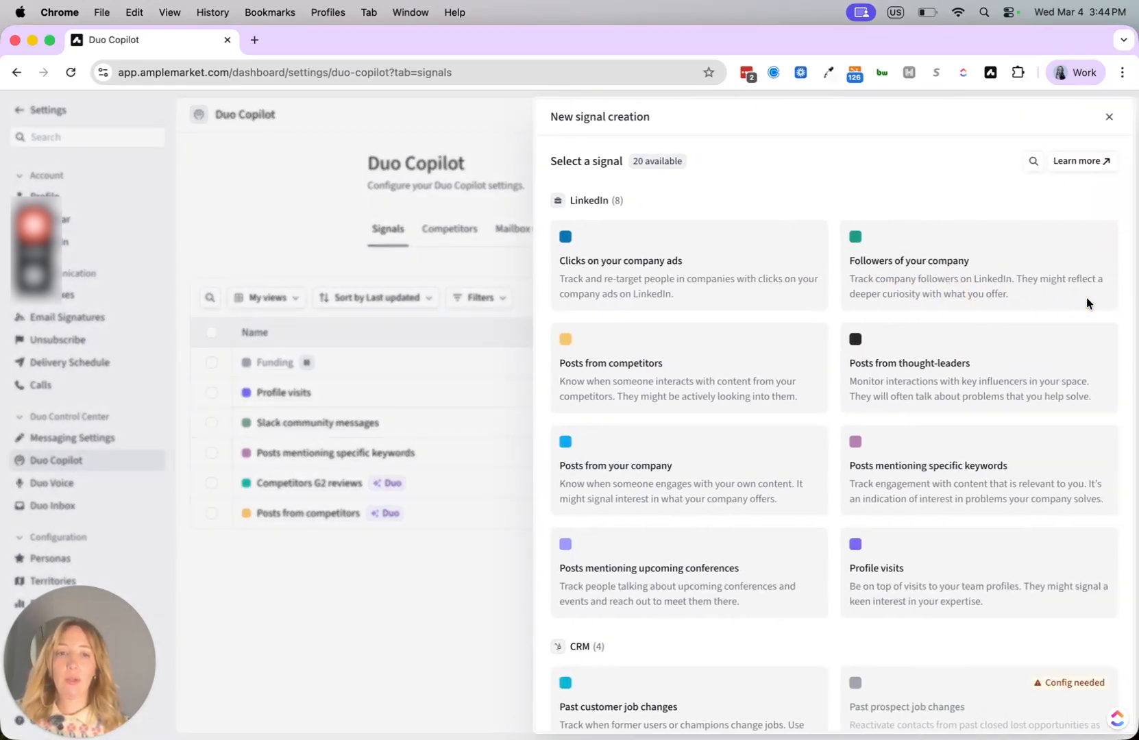
pyautogui.scroll(-5, 871, 178)
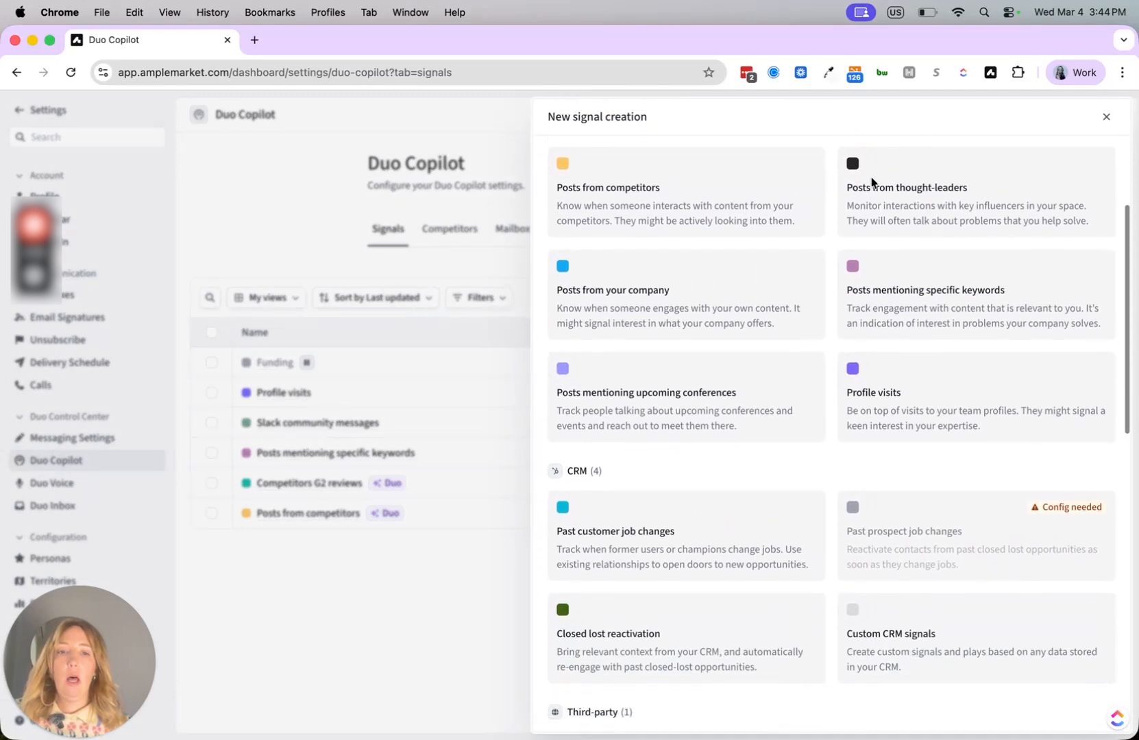
pyautogui.scroll(2, 871, 177)
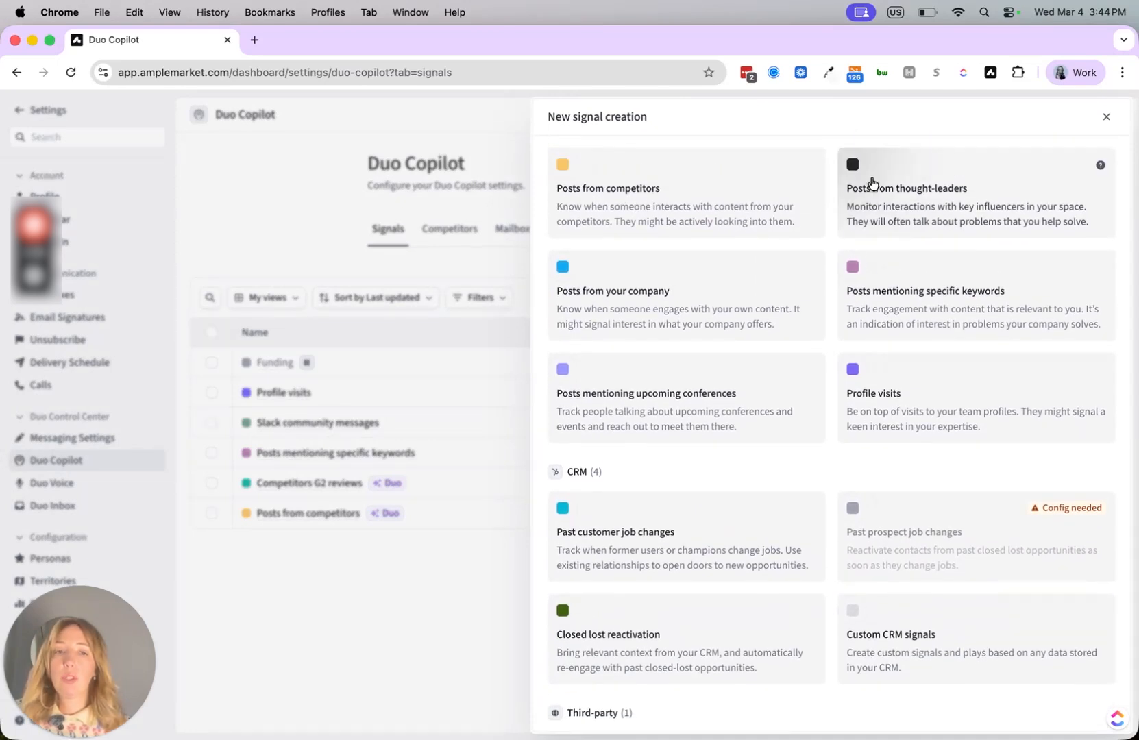
pyautogui.scroll(-4, 832, 164)
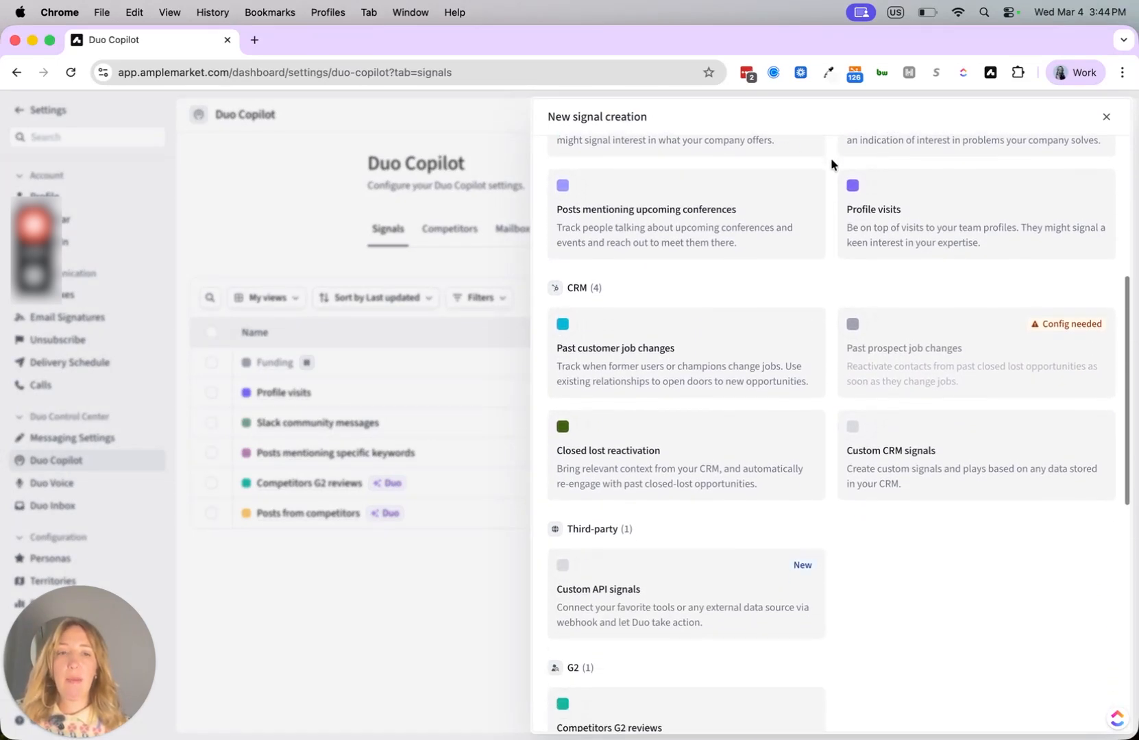
pyautogui.scroll(-6, 831, 163)
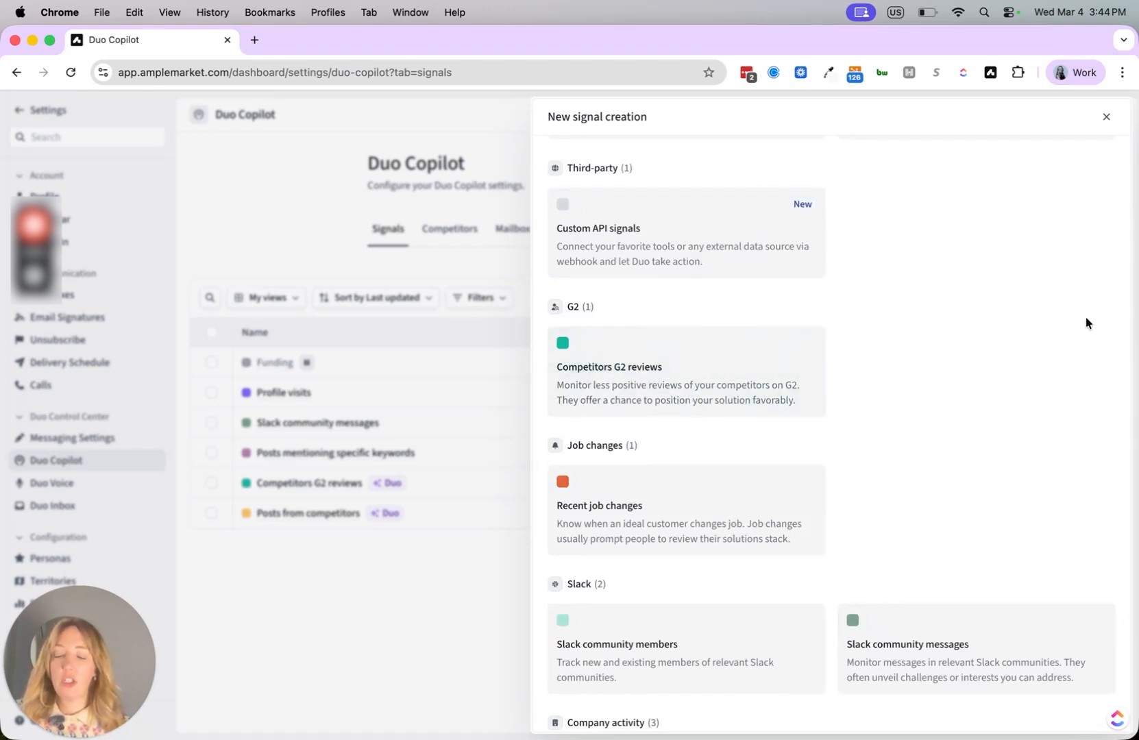
pyautogui.scroll(-4, 1087, 323)
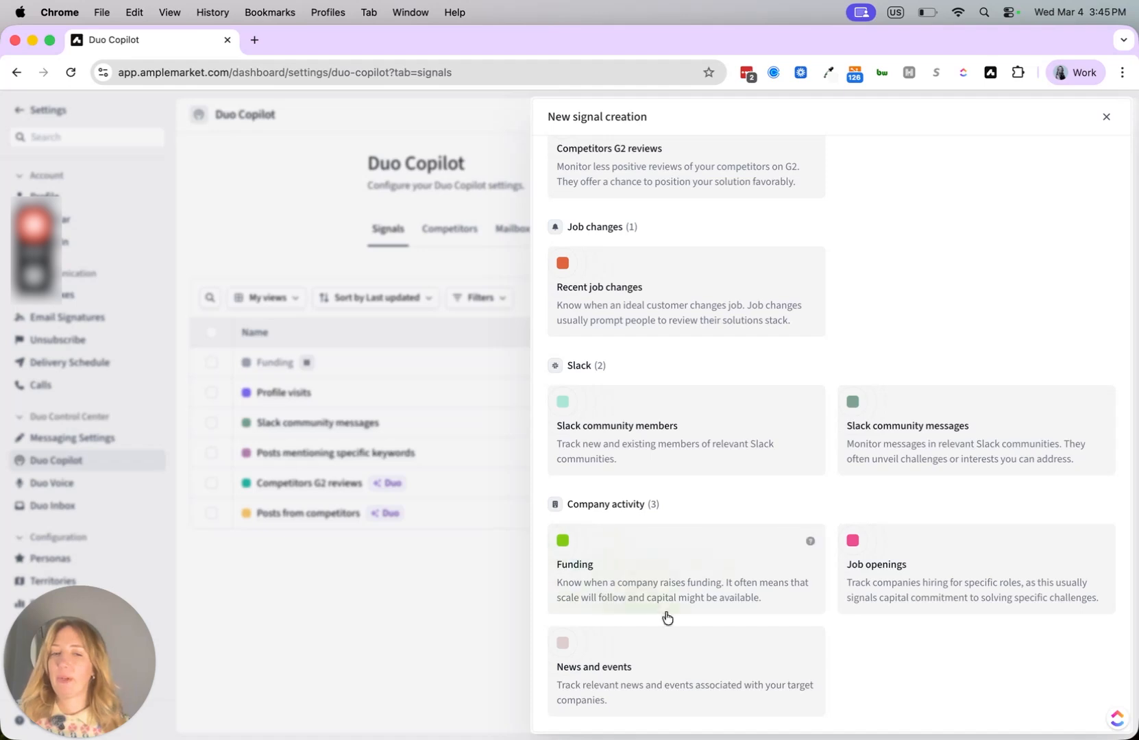
pyautogui.scroll(6, 964, 250)
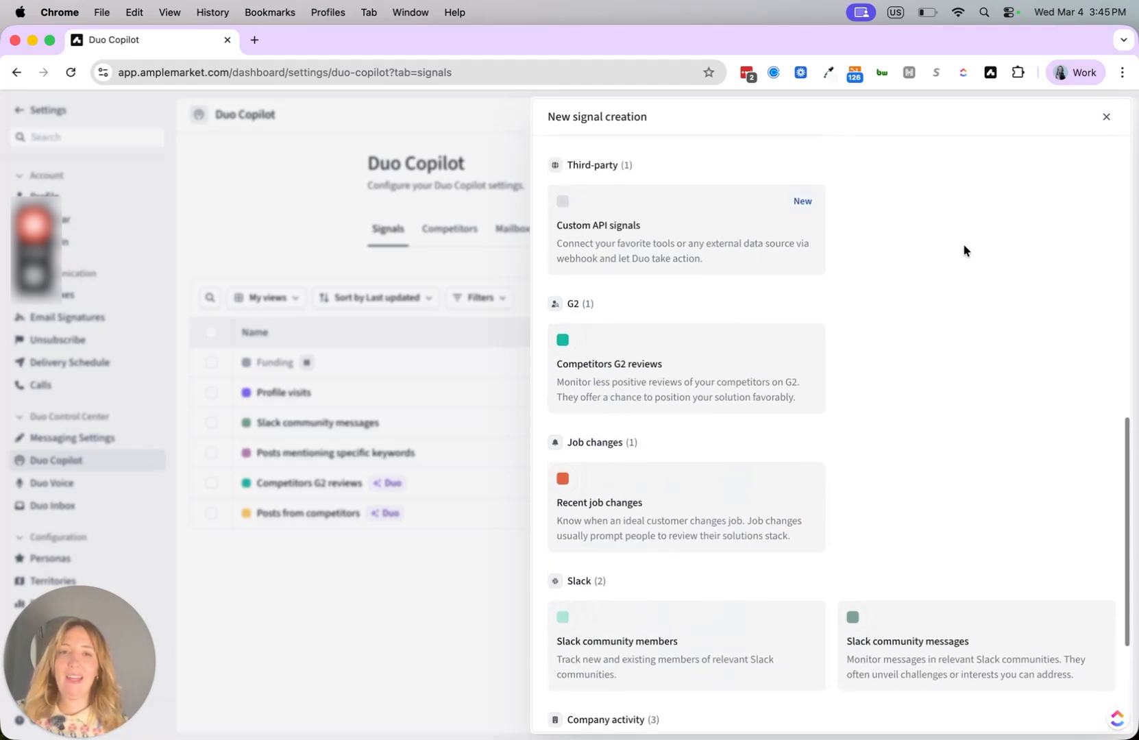
pyautogui.scroll(8, 939, 287)
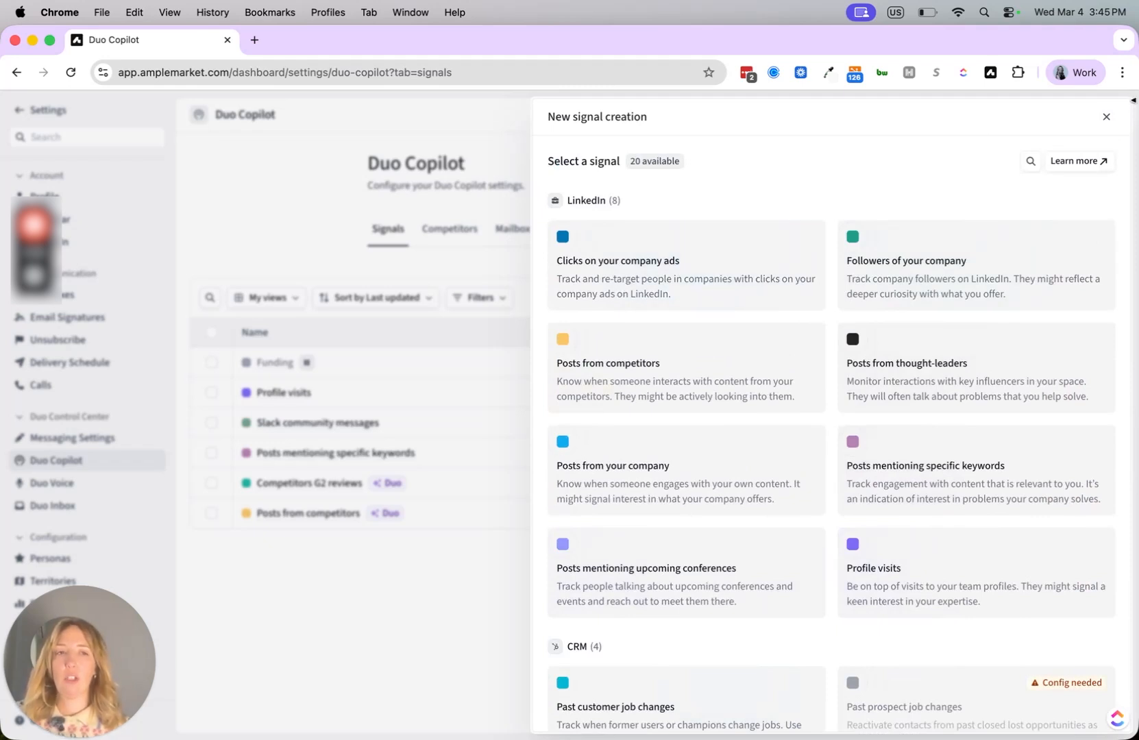
pyautogui.click(1107, 117)
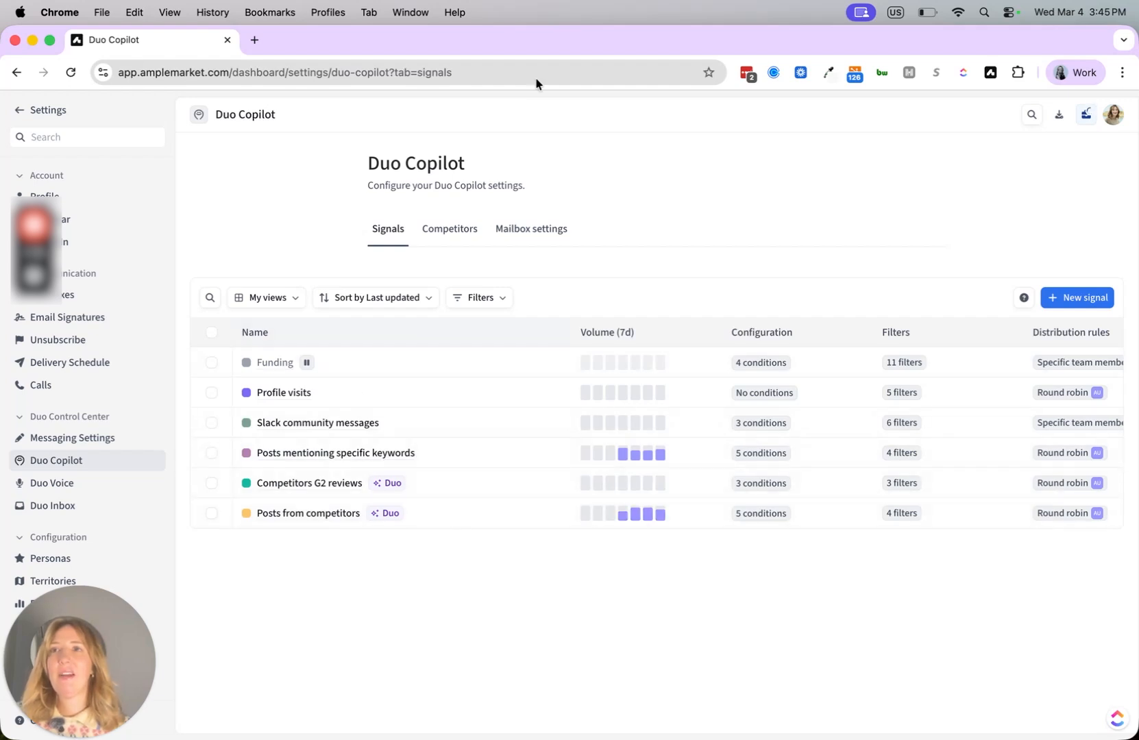
# Step: Leave the settings and review the recommended sequence for the pending lead engaged with the CRM cleanup post, plus the other recently added leads
pyautogui.click(11, 106)
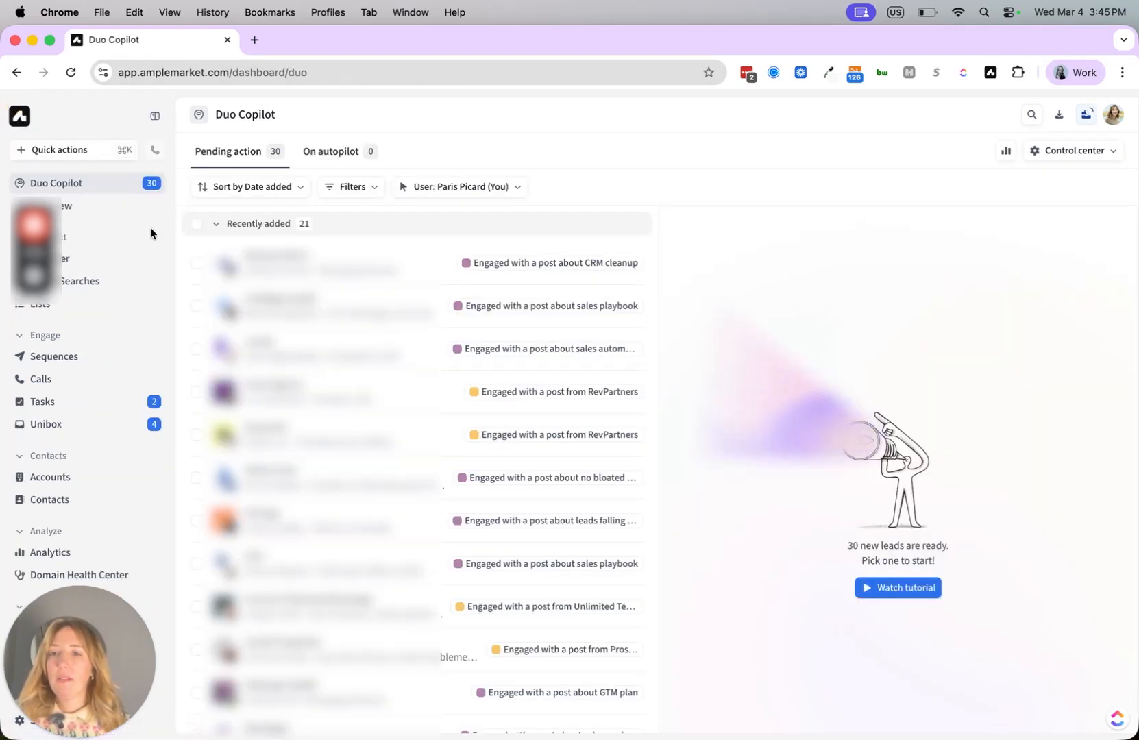
pyautogui.moveTo(532, 275)
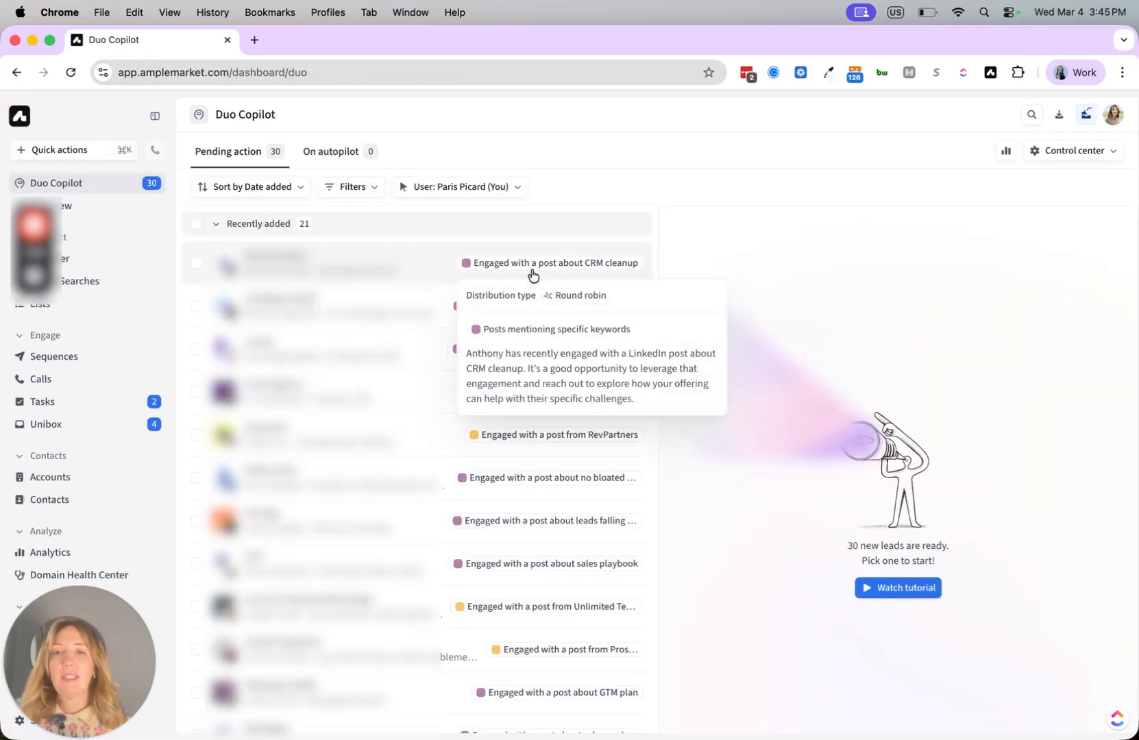
pyautogui.click(412, 251)
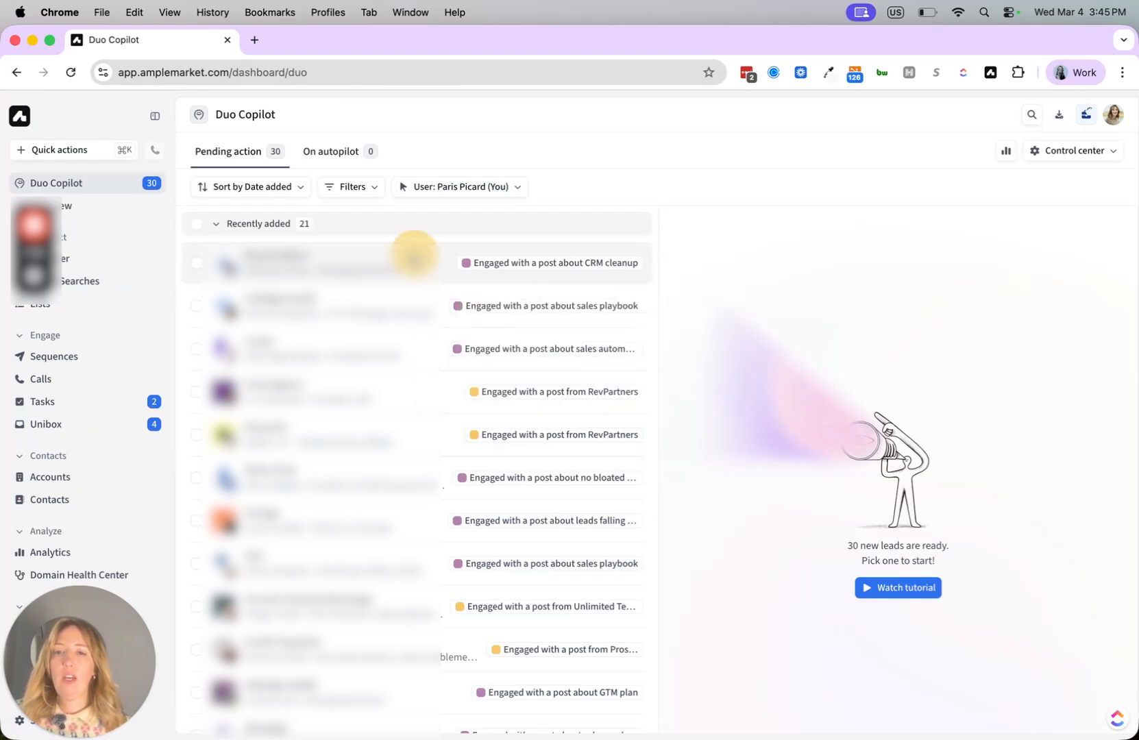
pyautogui.scroll(-2, 880, 343)
pyautogui.scroll(-3, 879, 343)
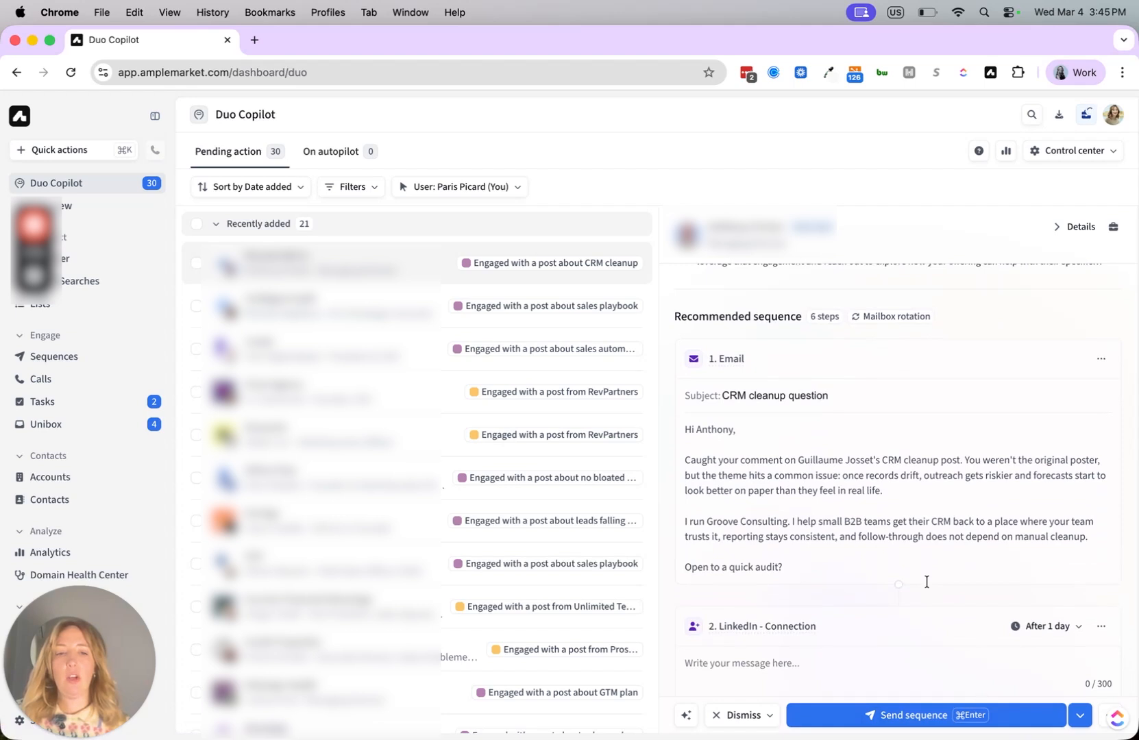
pyautogui.scroll(1, 927, 582)
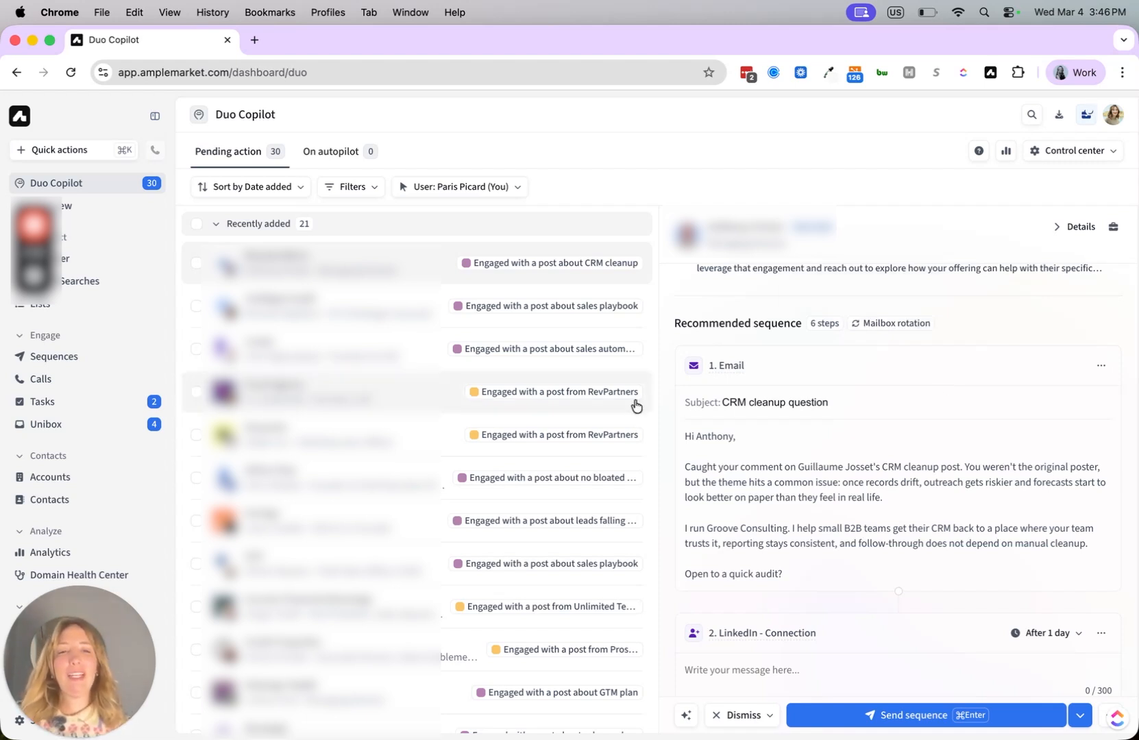
pyautogui.scroll(-10, 567, 288)
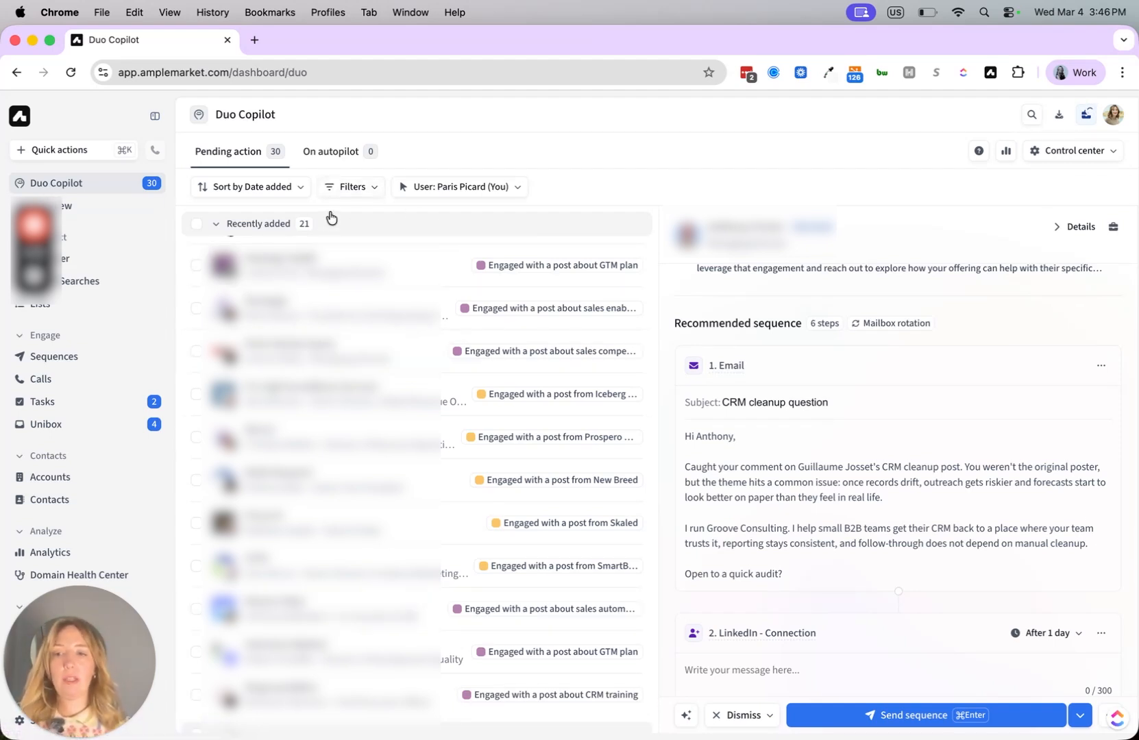
# Step: Open the Searcher and look over its filter categories, including the saved personas under Personas
pyautogui.moveTo(27, 241)
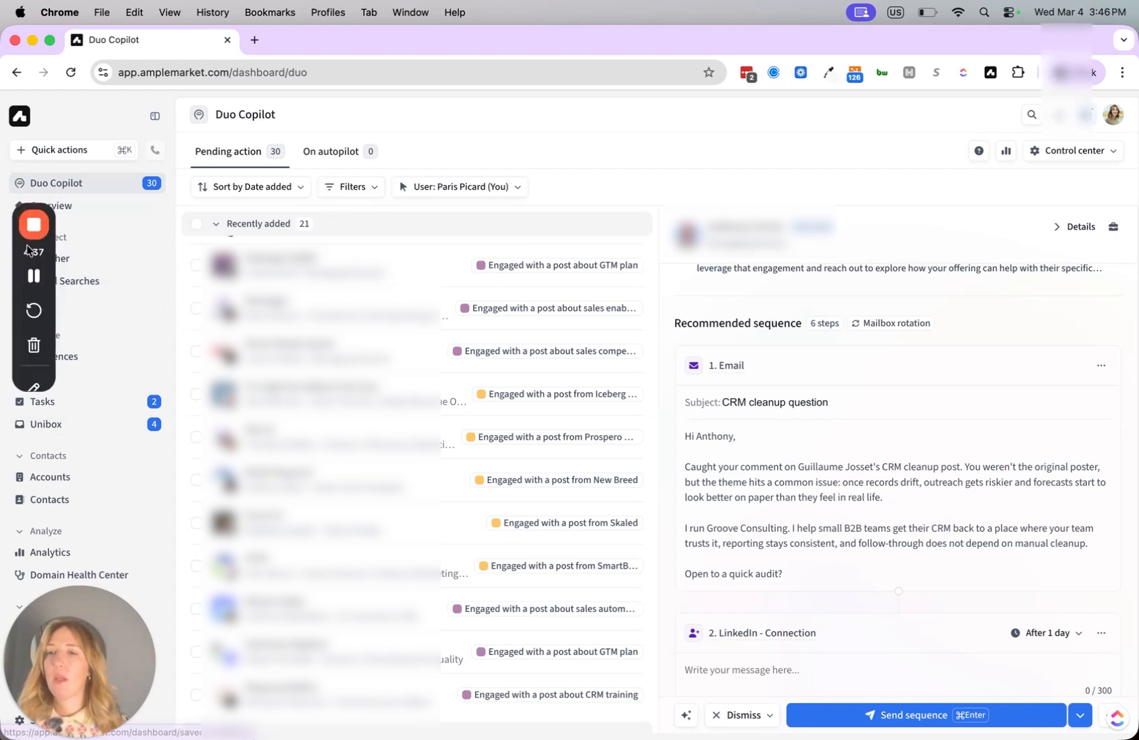
pyautogui.click(60, 264)
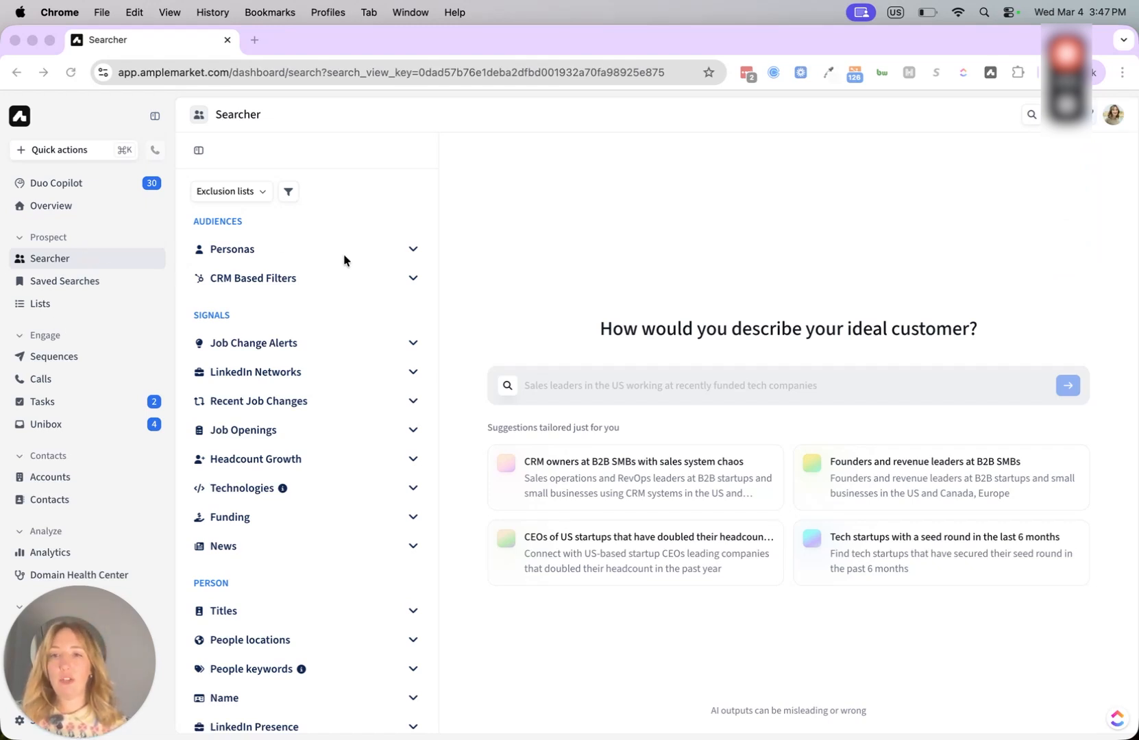
pyautogui.scroll(-3, 346, 259)
pyautogui.scroll(3, 345, 259)
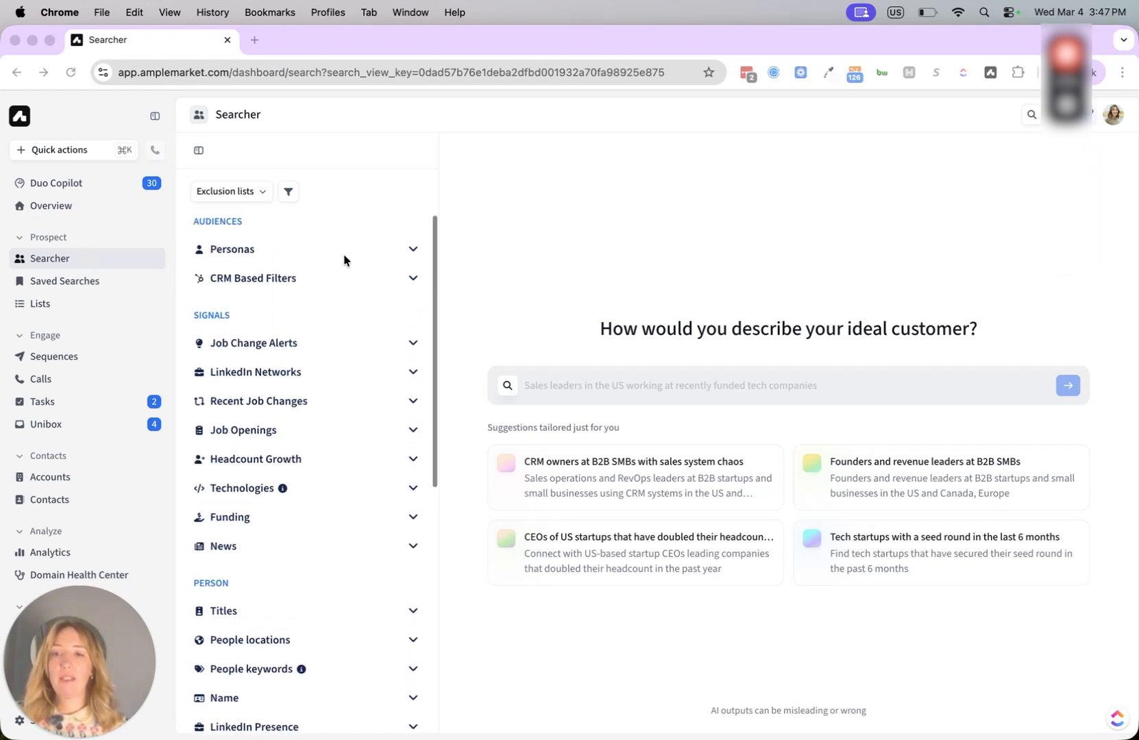
pyautogui.scroll(-1, 287, 244)
pyautogui.scroll(1, 231, 309)
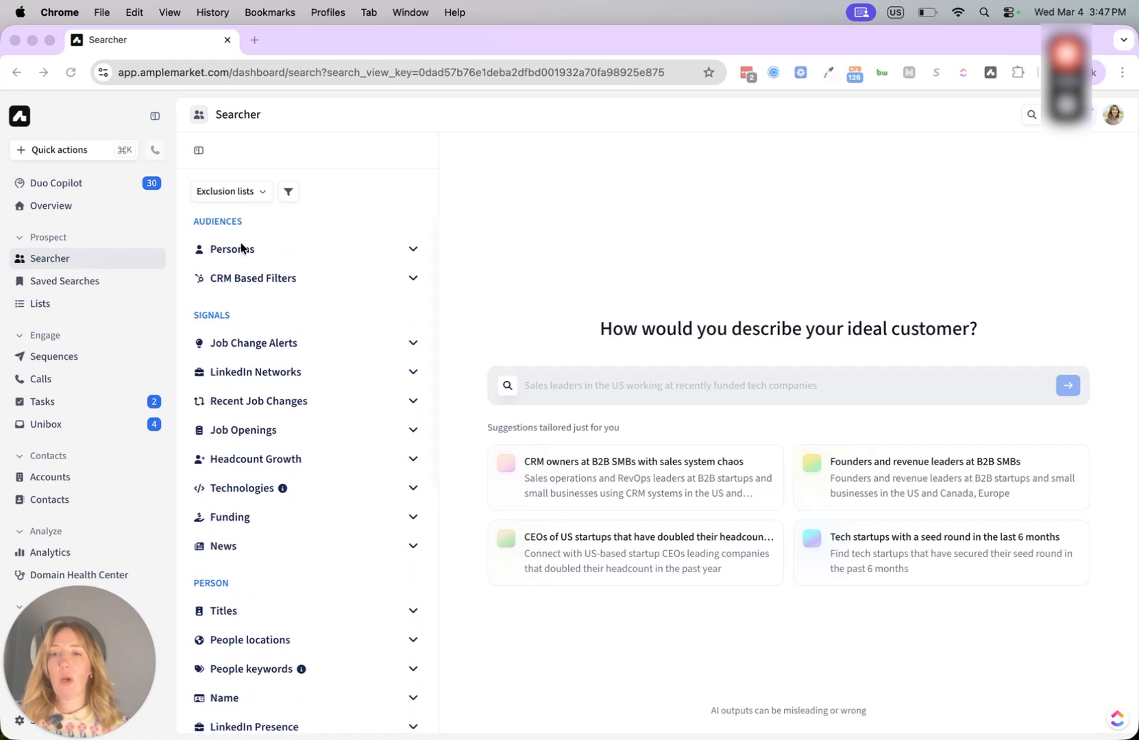
pyautogui.click(272, 264)
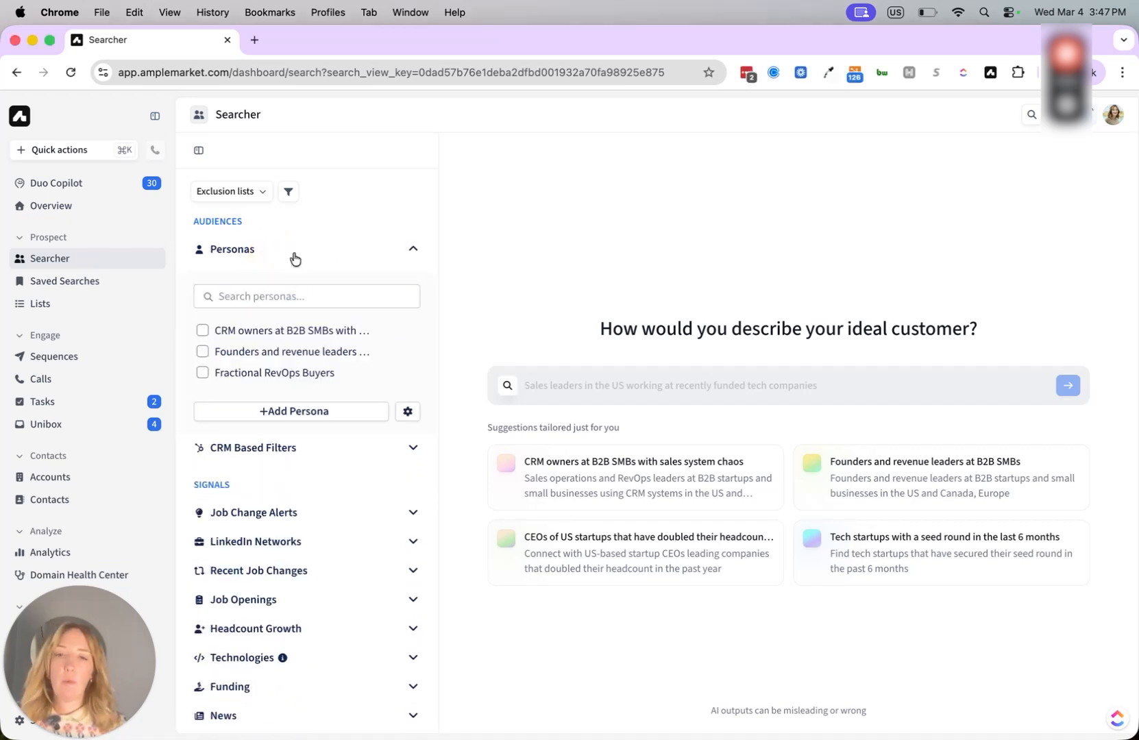
pyautogui.click(295, 258)
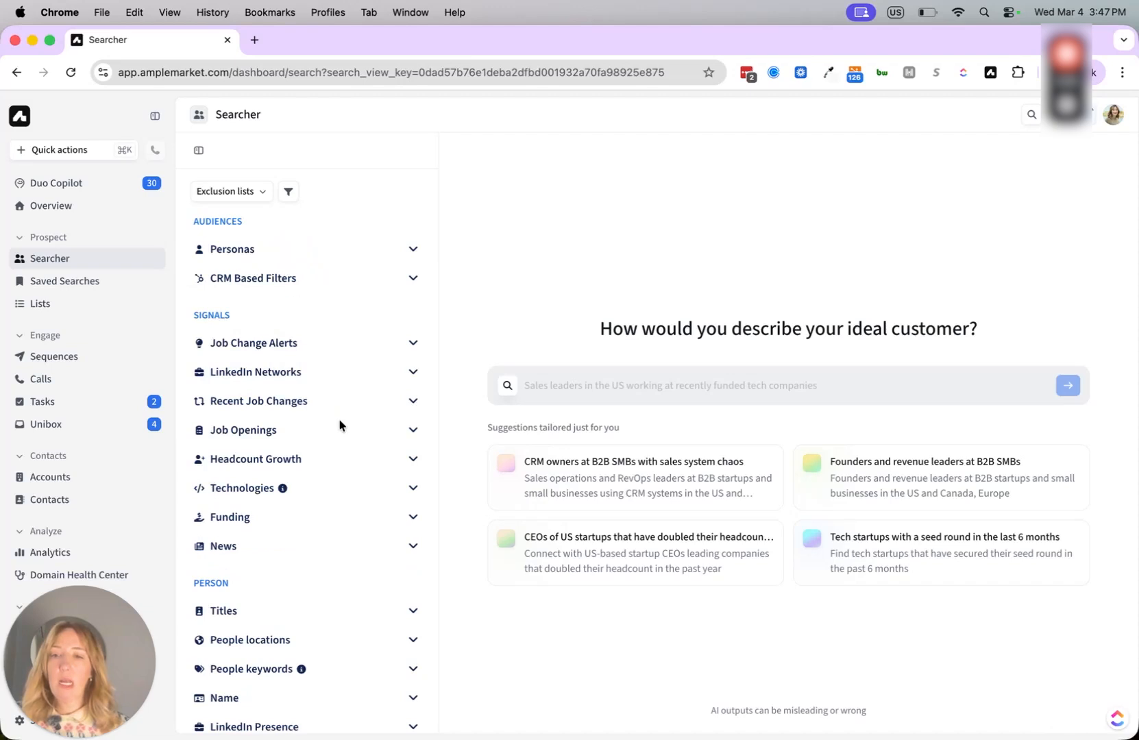
# Step: Expand the Recent Job Changes and Technologies signal filters to view their options
pyautogui.scroll(-2, 338, 415)
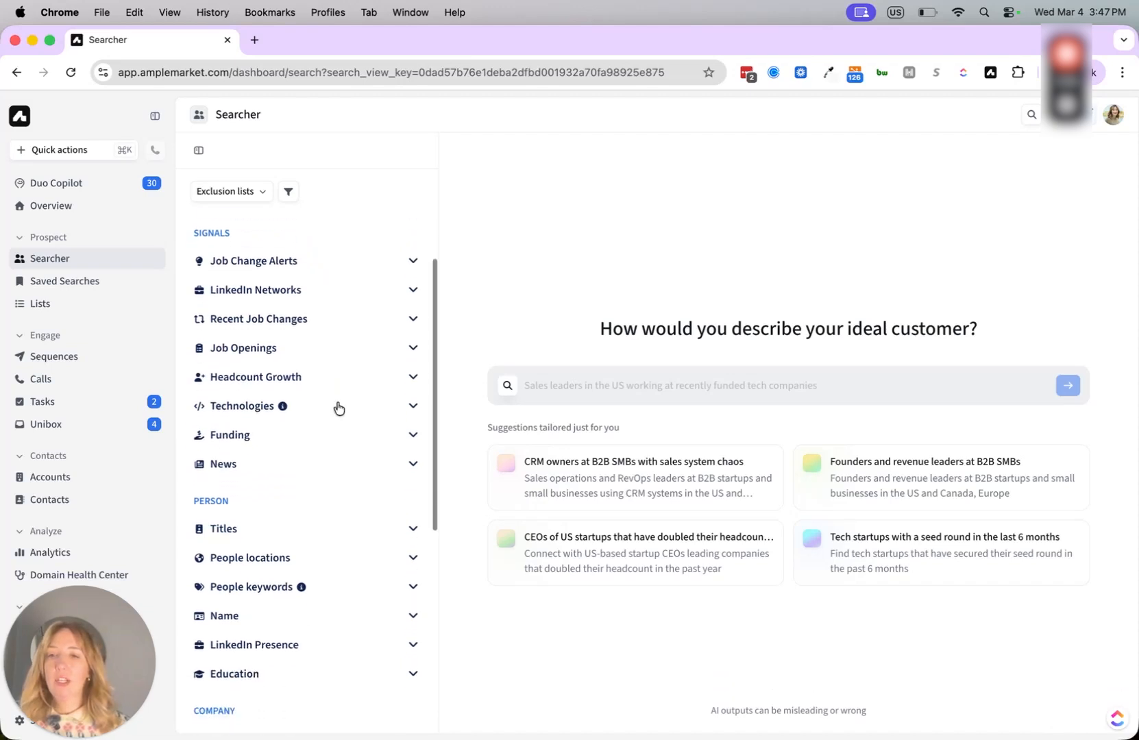
pyautogui.click(301, 319)
pyautogui.scroll(3, 432, 453)
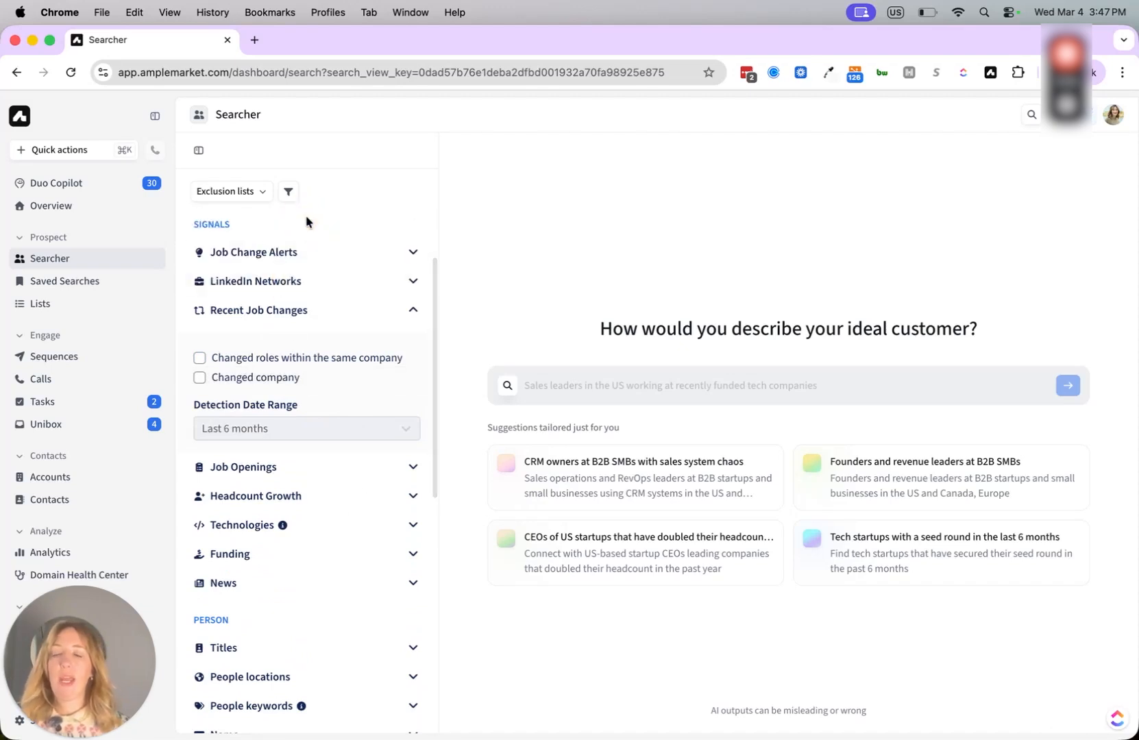
pyautogui.scroll(-10, 284, 374)
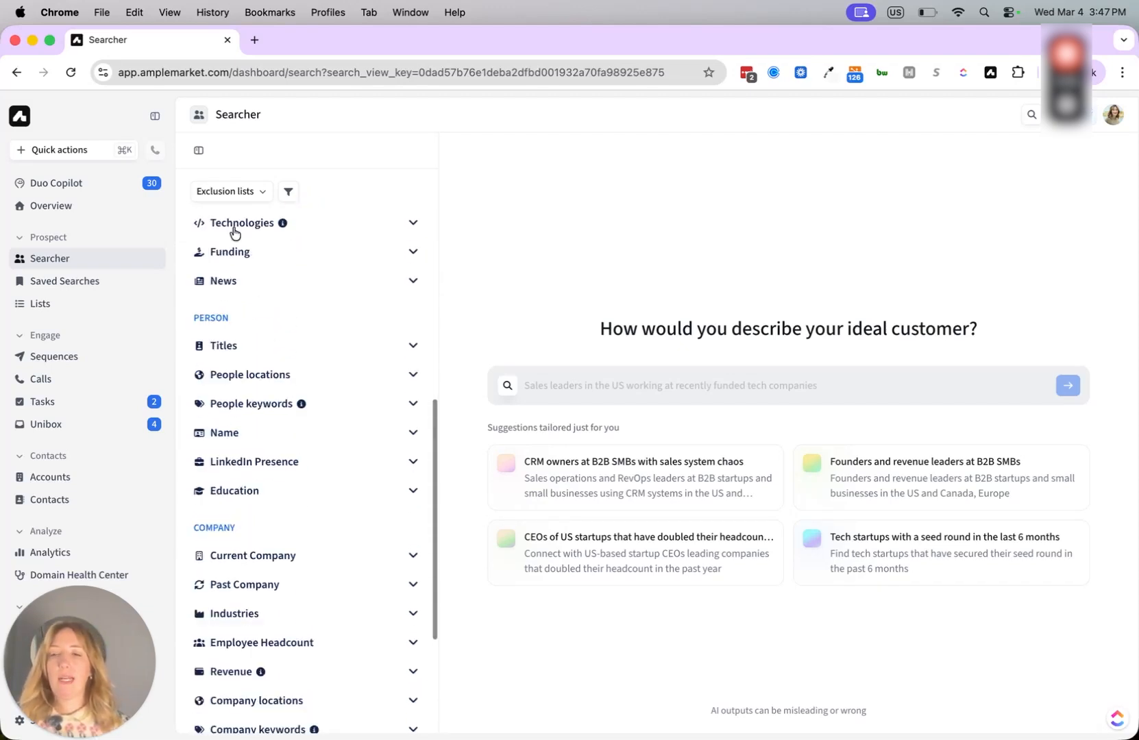
pyautogui.click(228, 230)
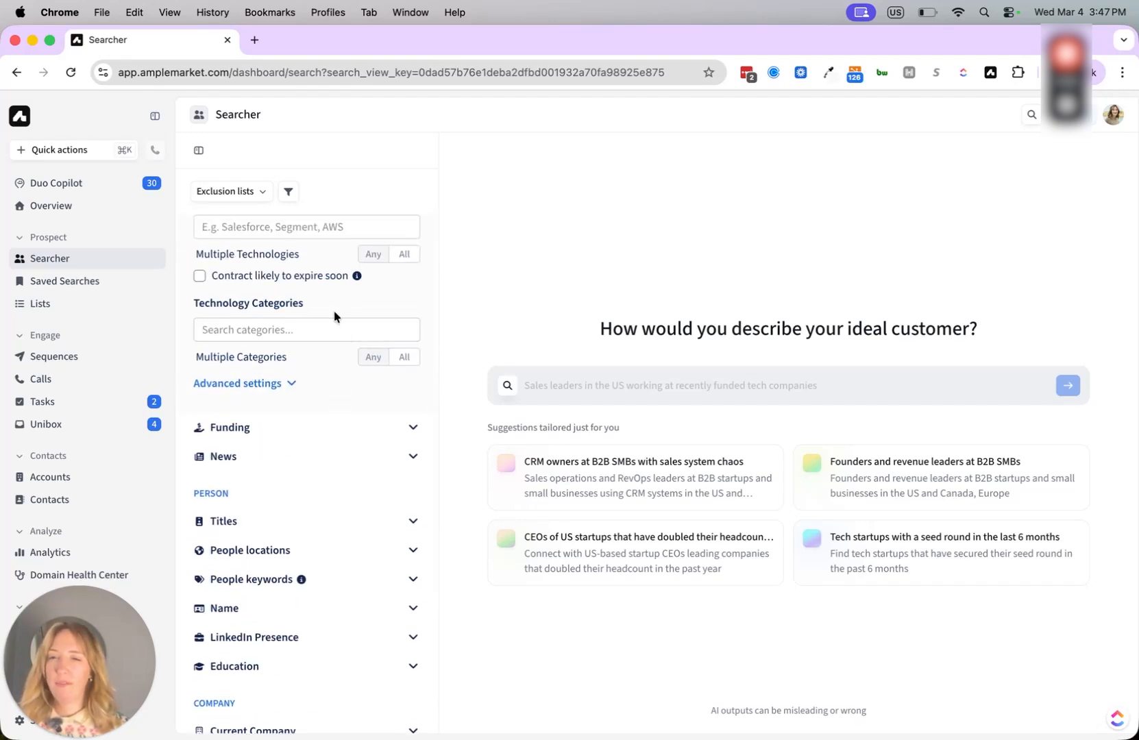
# Step: Expand the LinkedIn Presence filter under Person and view its follower-range options without selecting one
pyautogui.scroll(-10, 305, 237)
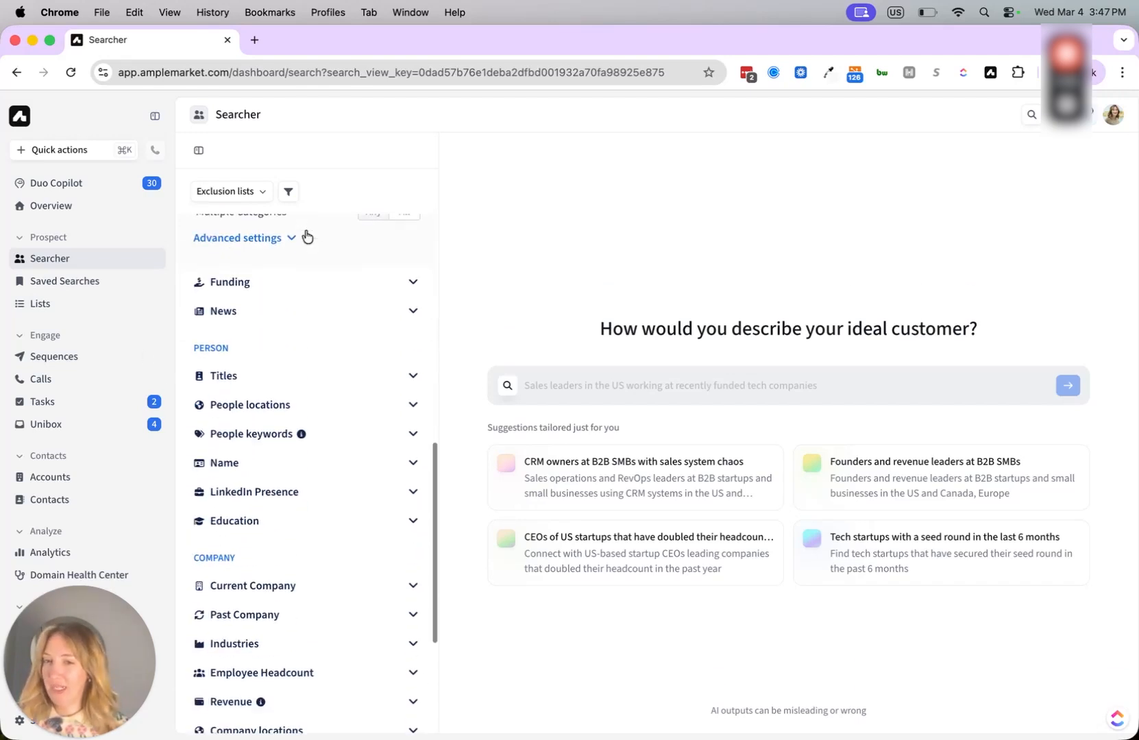
pyautogui.click(247, 297)
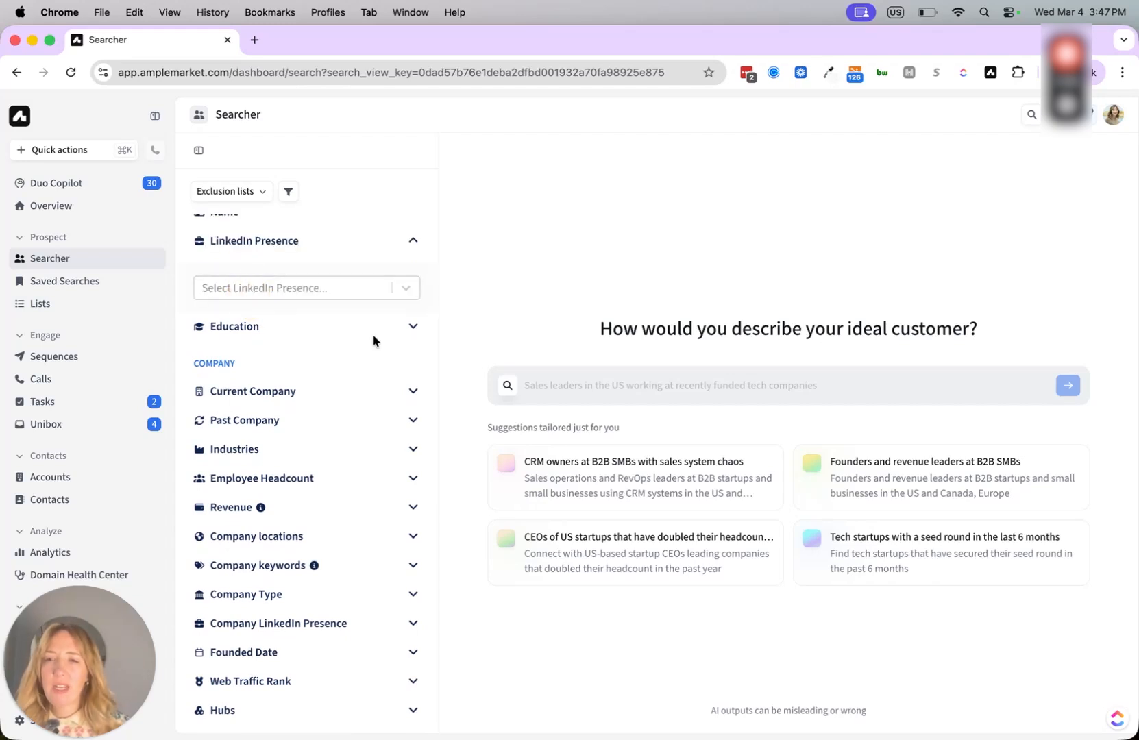
pyautogui.click(363, 288)
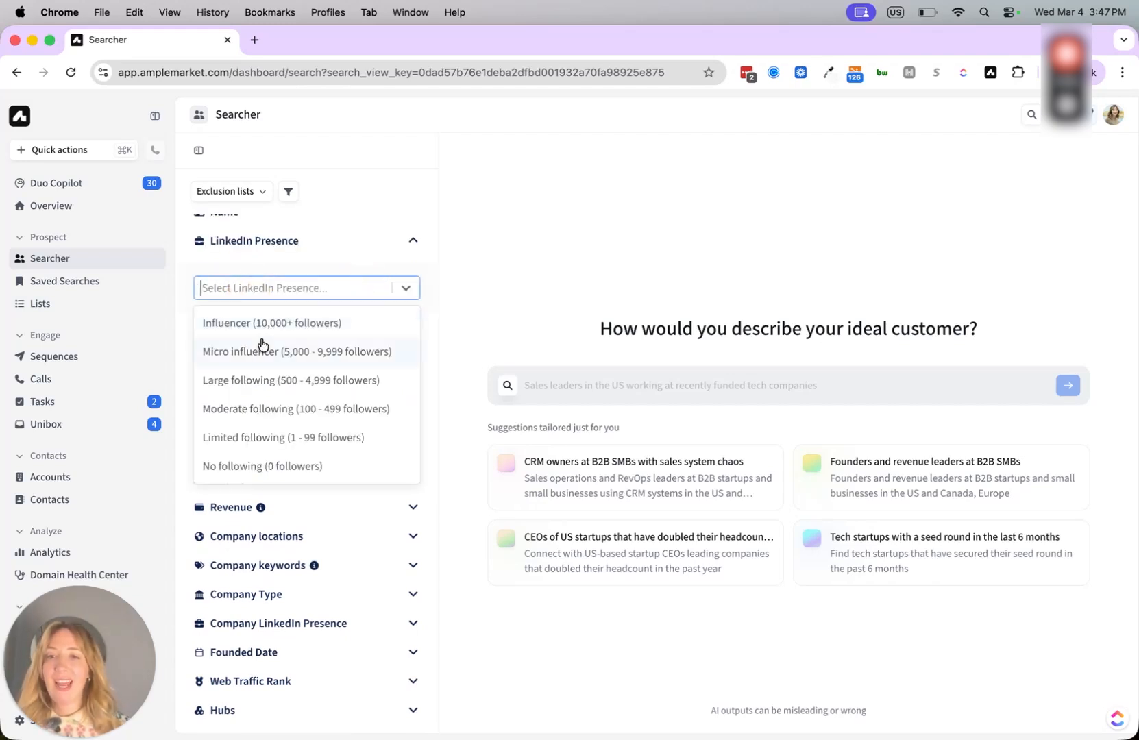
pyautogui.click(457, 270)
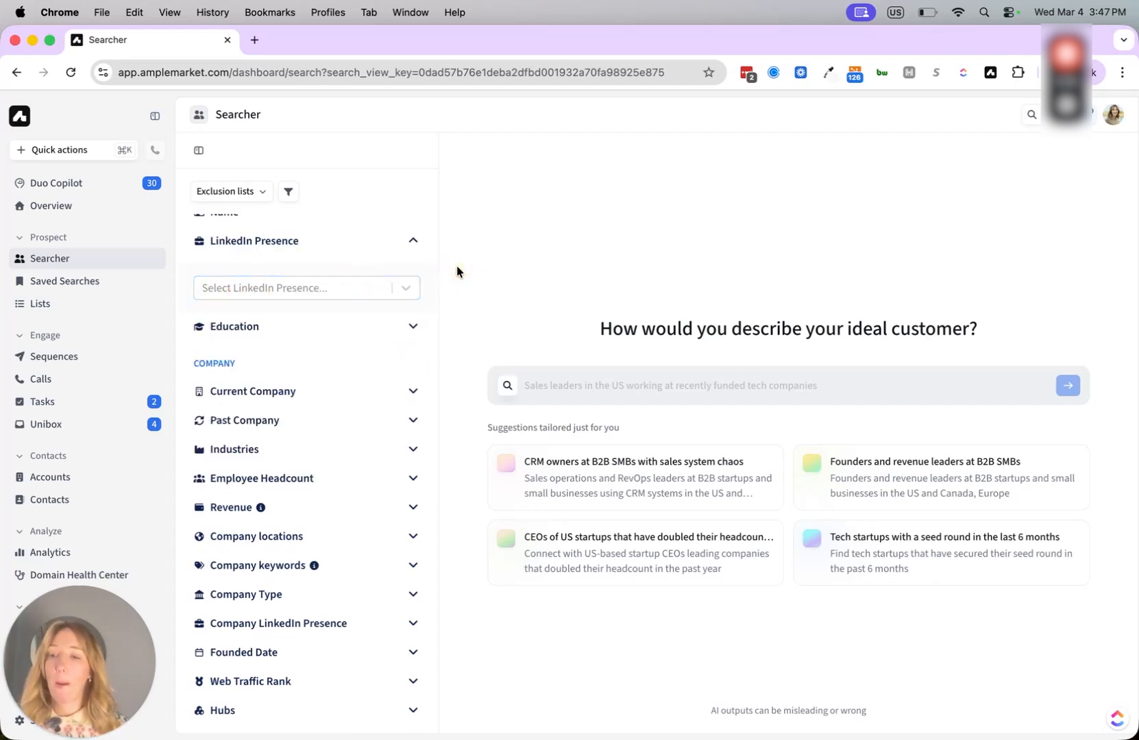
# Step: Expand the Web Traffic Rank and Events company filters and browse the selectable events and conferences
pyautogui.click(274, 680)
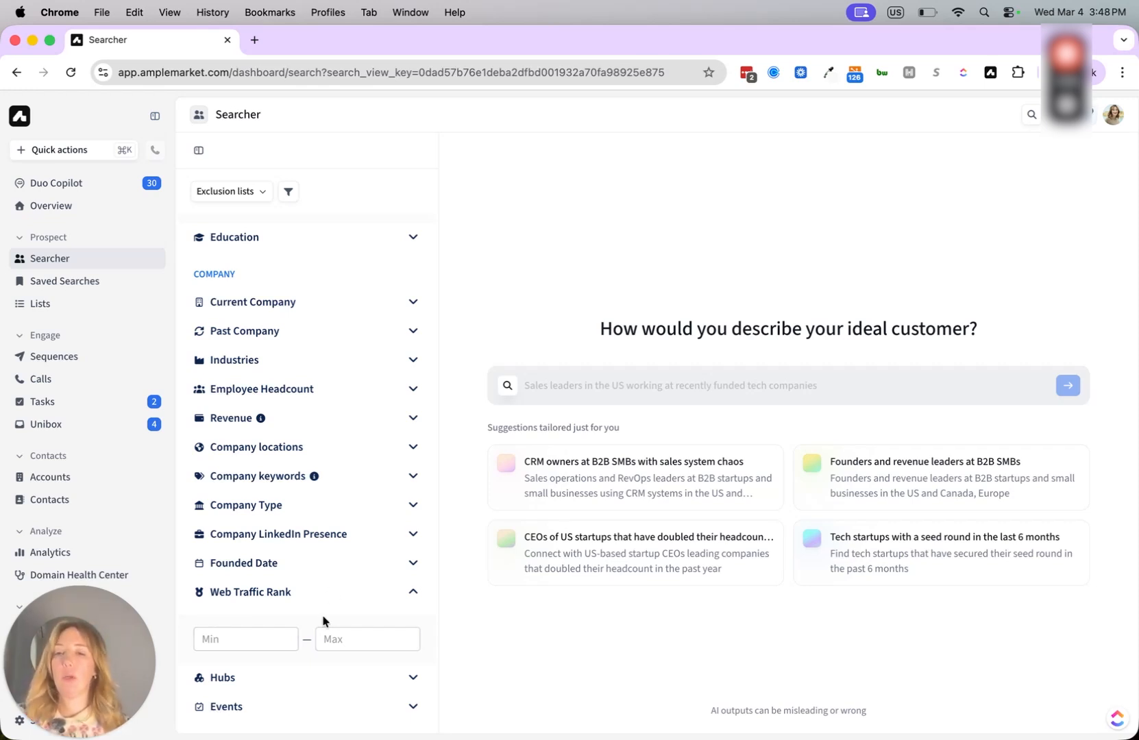
pyautogui.click(266, 710)
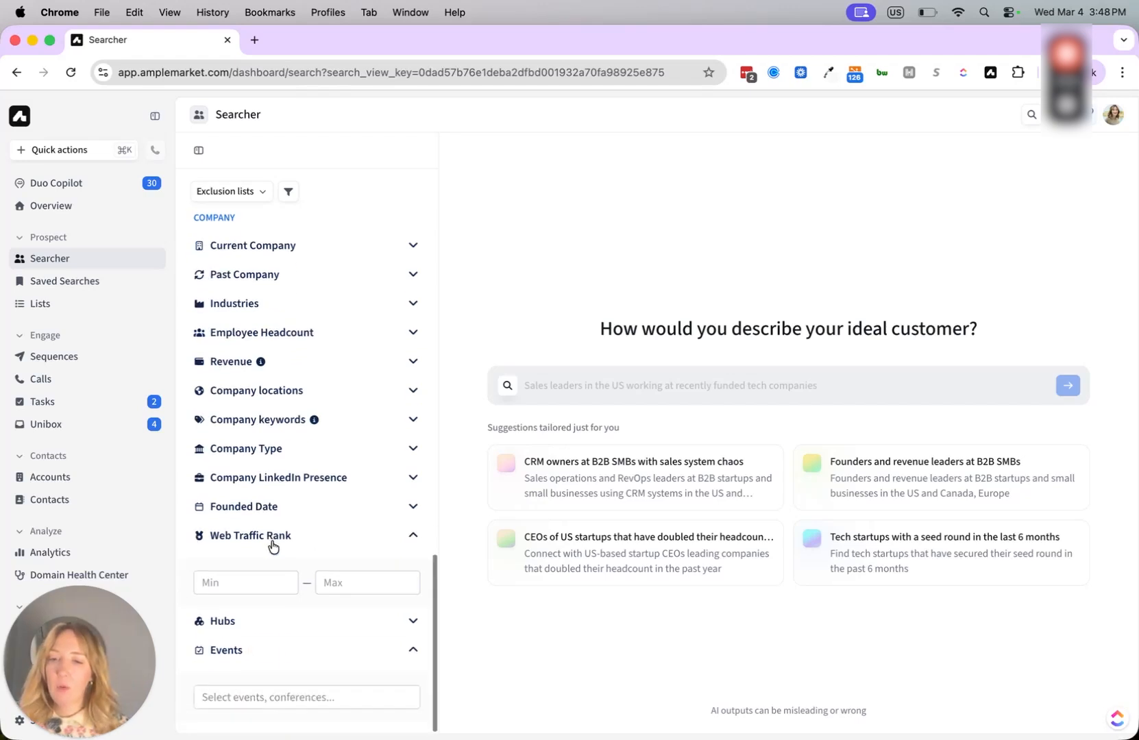
pyautogui.click(254, 696)
pyautogui.scroll(-3, 282, 590)
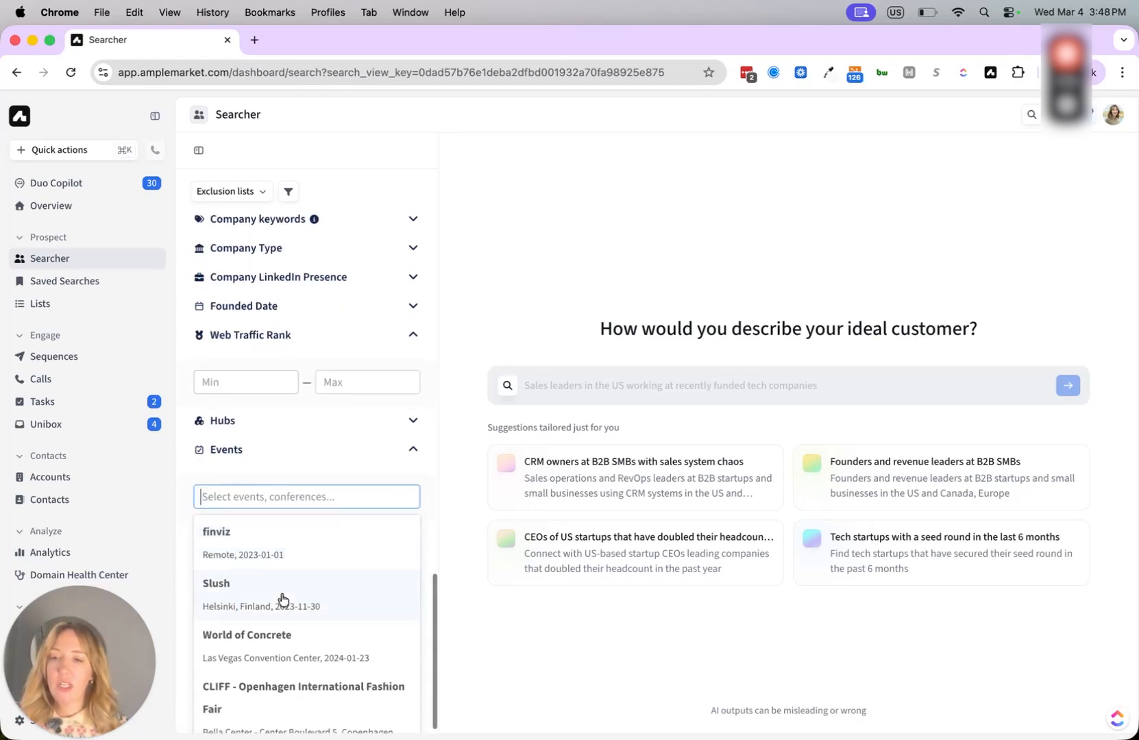
pyautogui.scroll(-5, 287, 580)
pyautogui.scroll(-1, 287, 580)
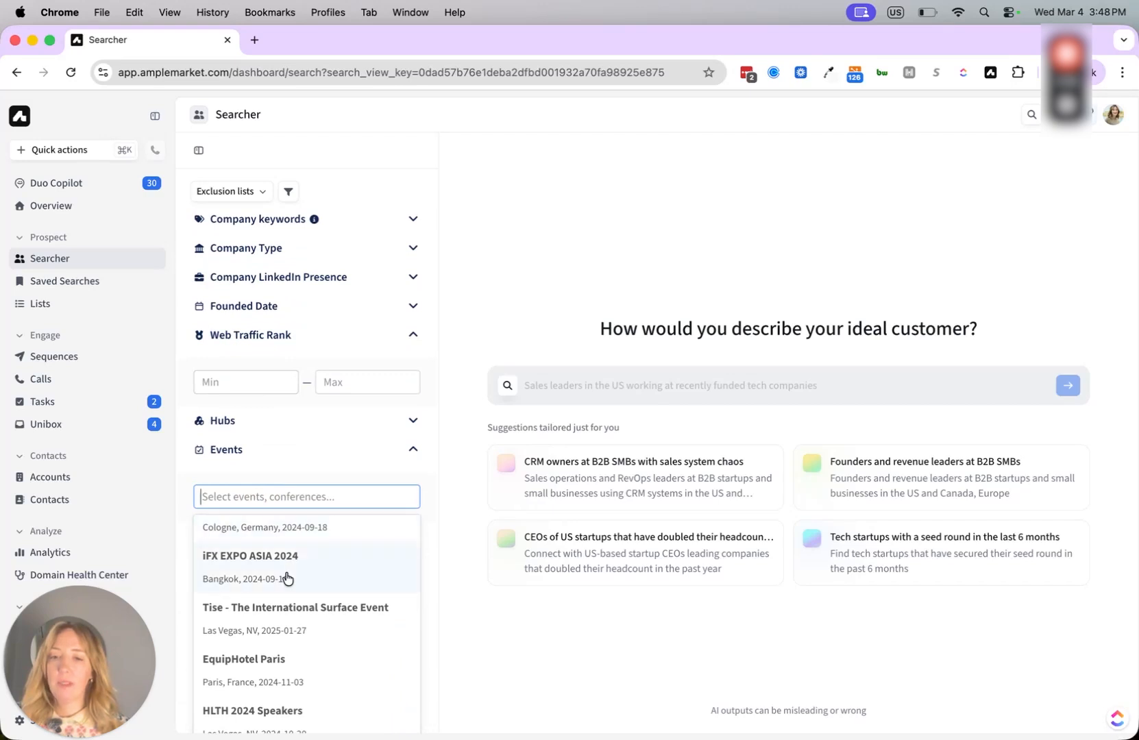
pyautogui.scroll(-3, 288, 580)
pyautogui.scroll(-2, 288, 579)
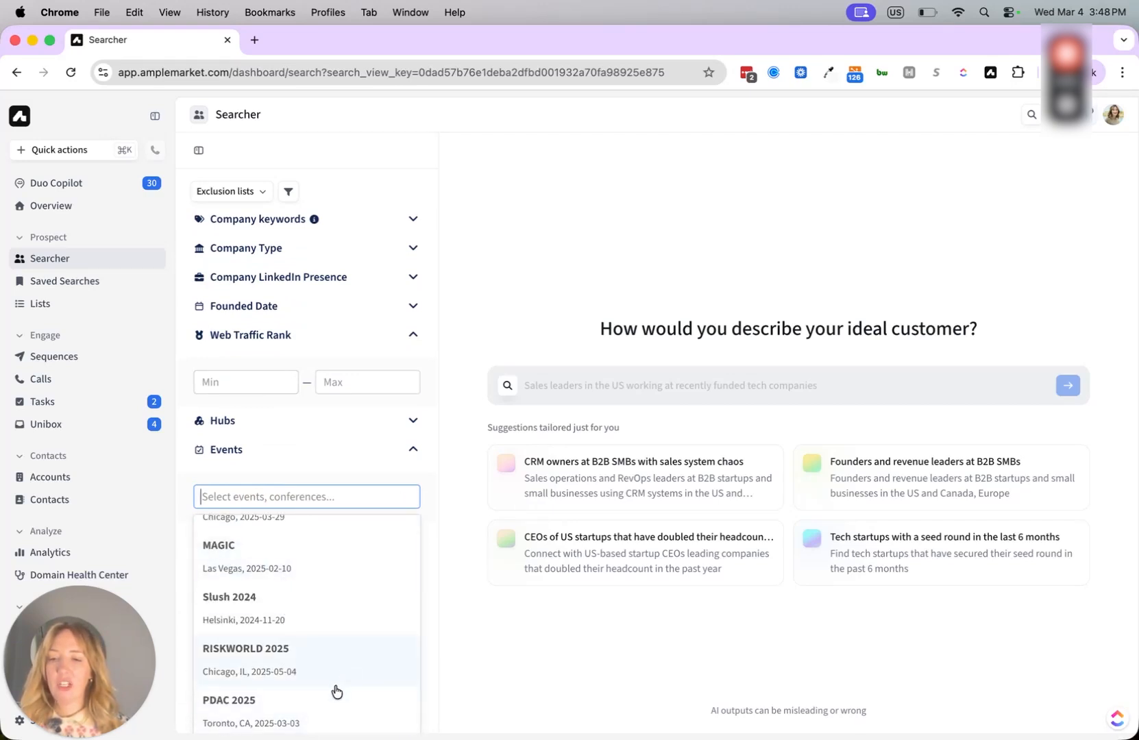
# Step: Browse further down the Events filter's conference list and close it without selecting an event
pyautogui.scroll(-4, 340, 686)
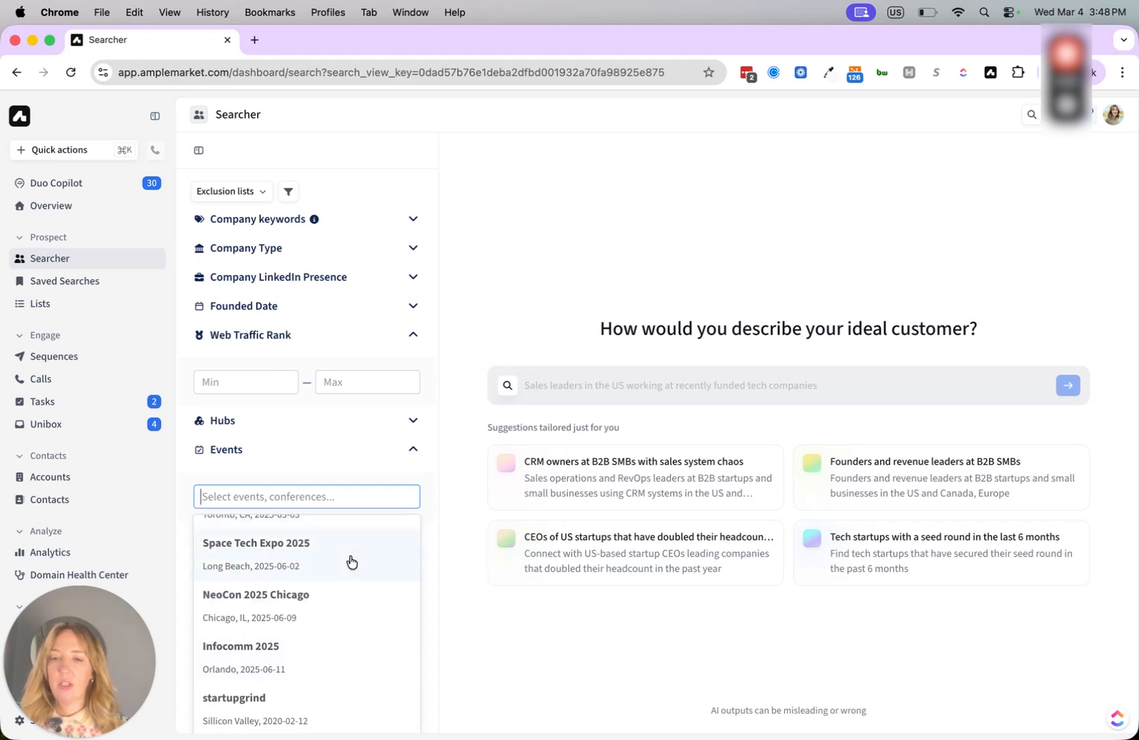
pyautogui.scroll(-1, 350, 563)
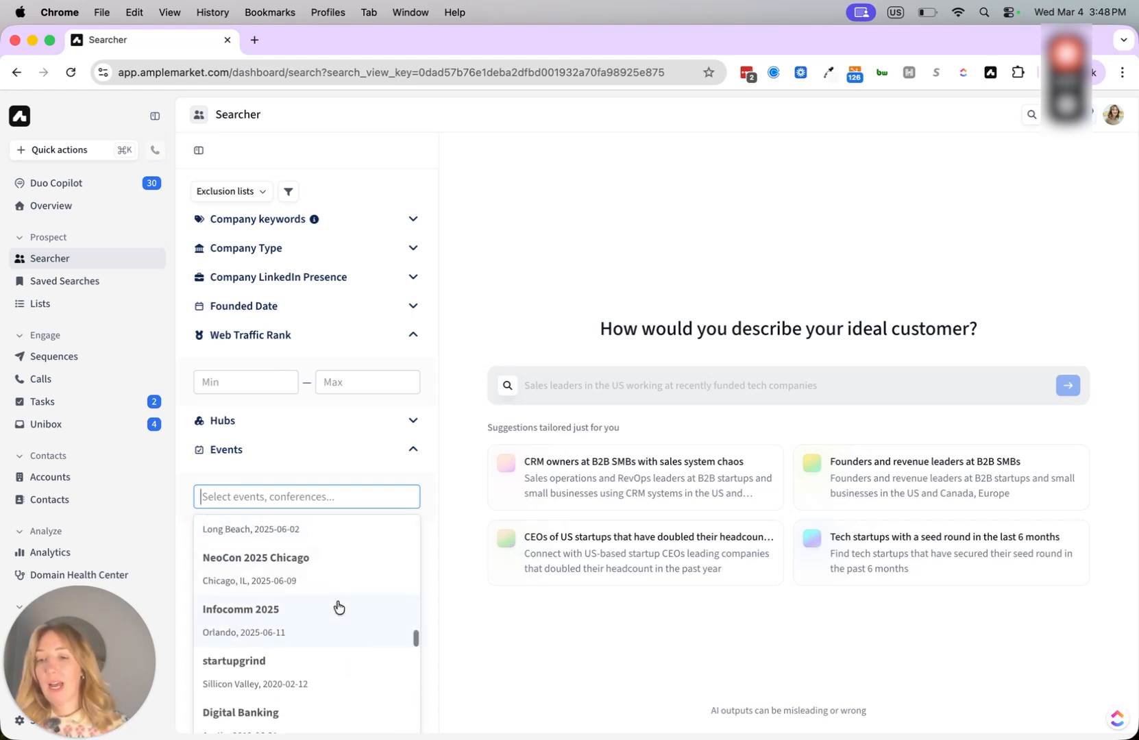
pyautogui.scroll(-3, 338, 607)
pyautogui.scroll(-5, 315, 576)
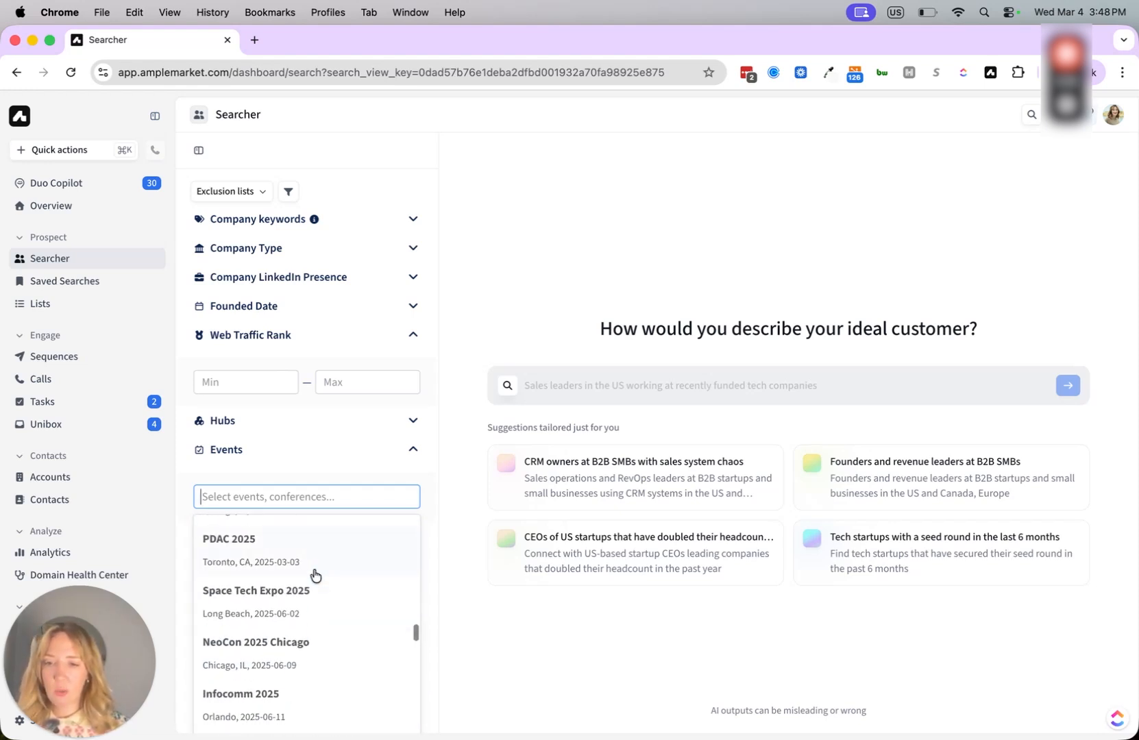
pyautogui.scroll(-15, 297, 571)
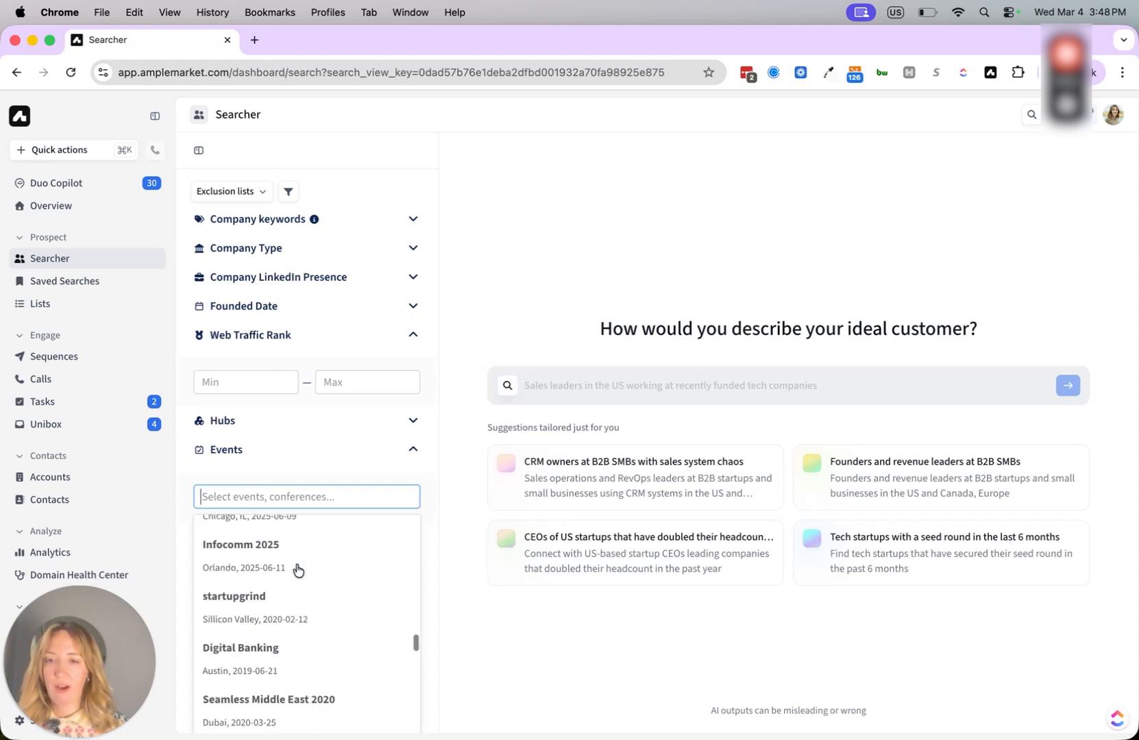
pyautogui.scroll(-12, 297, 570)
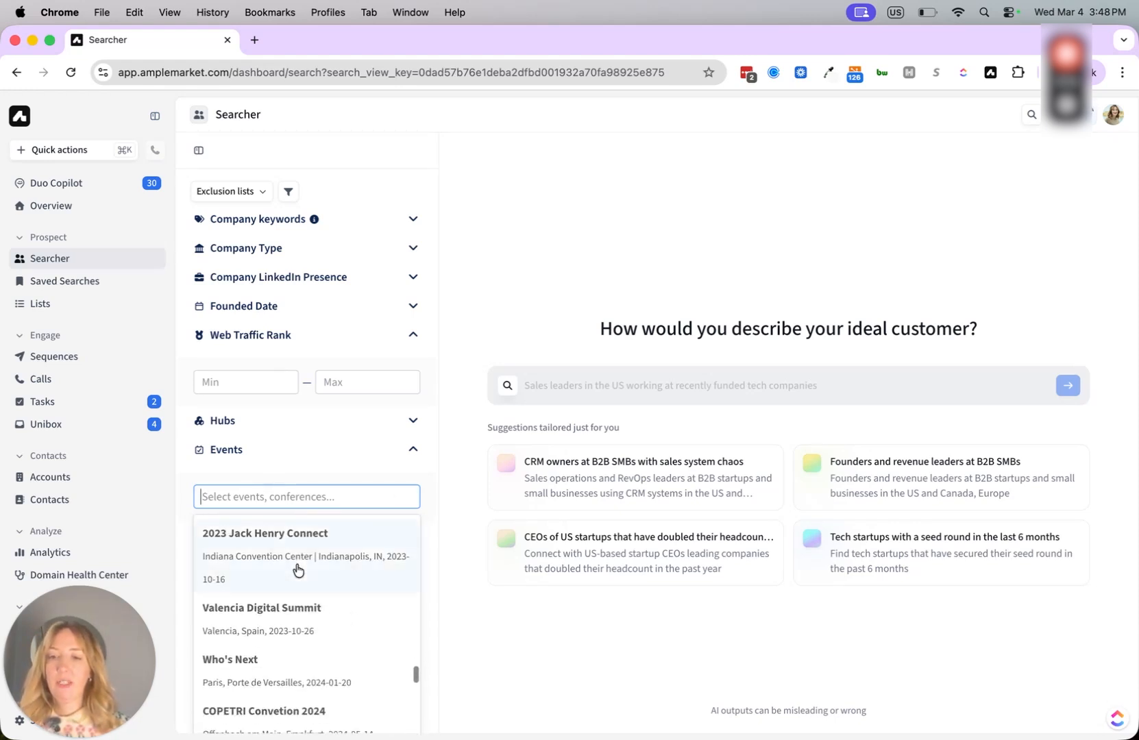
pyautogui.scroll(-8, 297, 570)
pyautogui.scroll(-4, 297, 568)
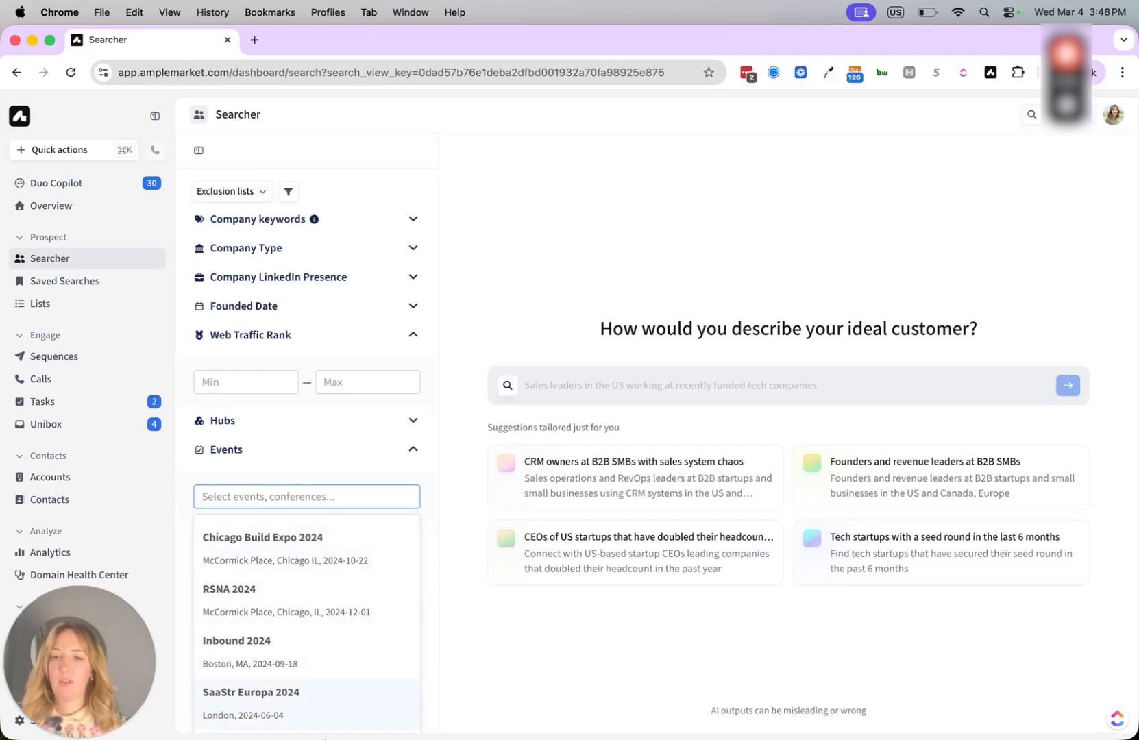
pyautogui.click(551, 670)
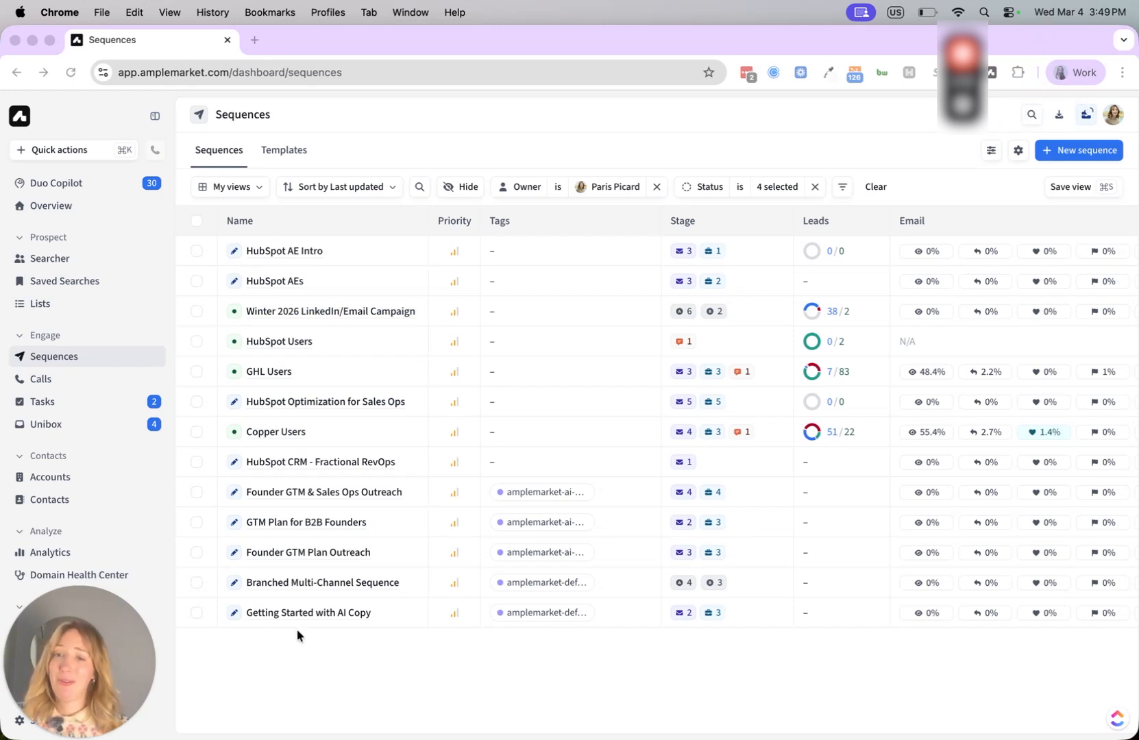
# Step: Open the Winter 2026 LinkedIn/Email Campaign sequence, review its information and Path A stages breakdown, and return to the sequence list
pyautogui.click(308, 311)
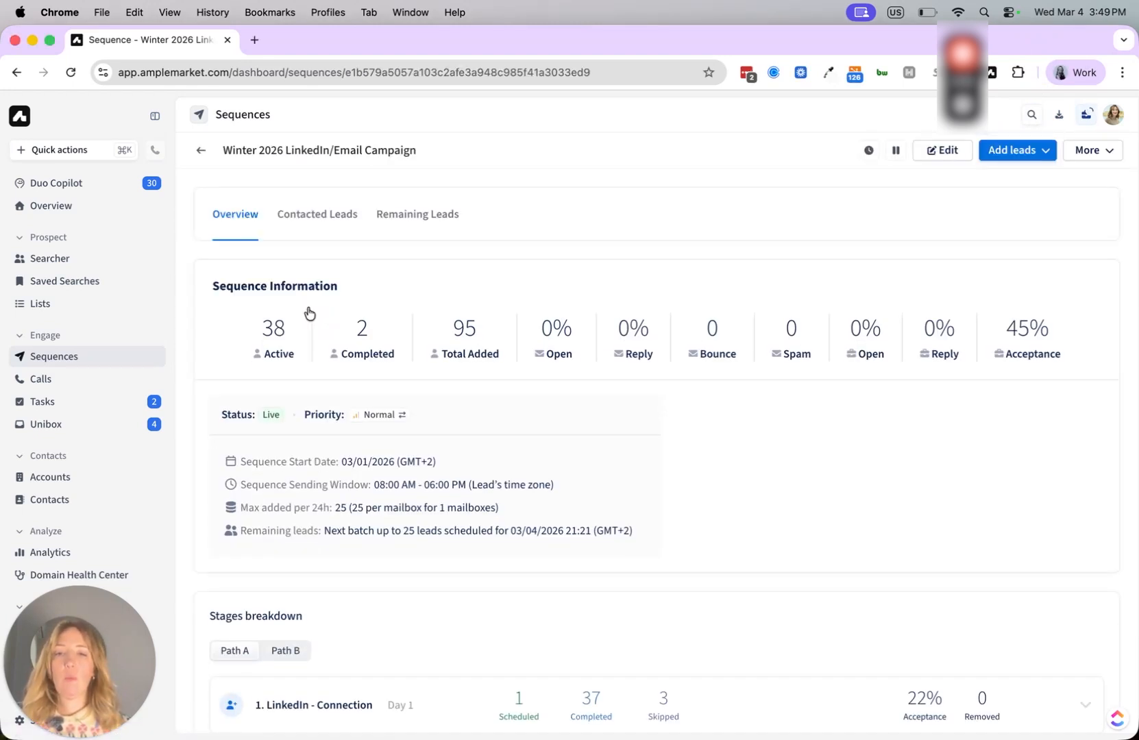
pyautogui.scroll(-6, 309, 314)
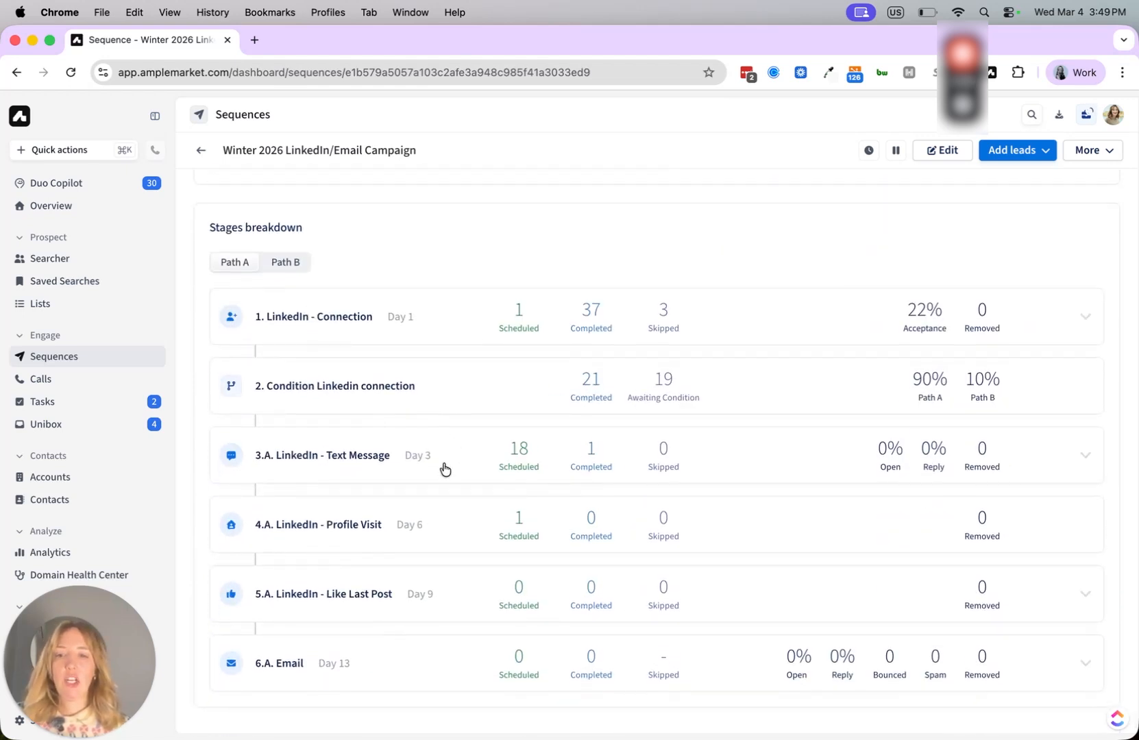
pyautogui.scroll(-1, 444, 460)
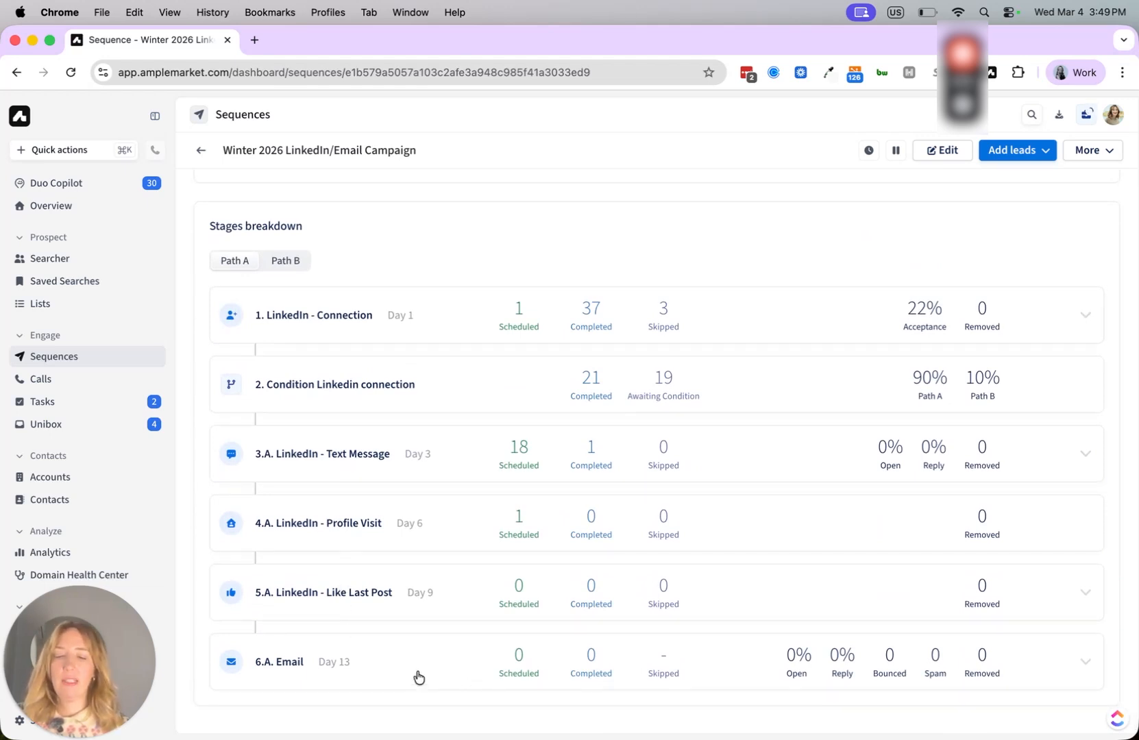
pyautogui.scroll(3, 420, 676)
pyautogui.scroll(5, 418, 676)
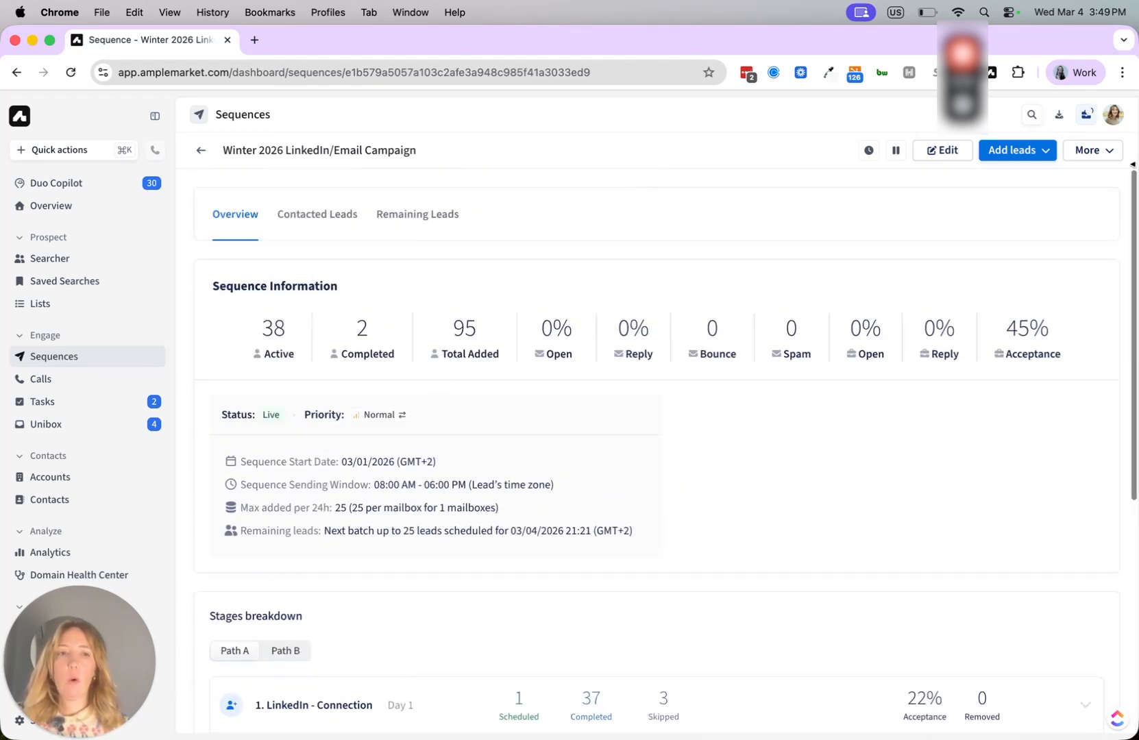
pyautogui.click(212, 122)
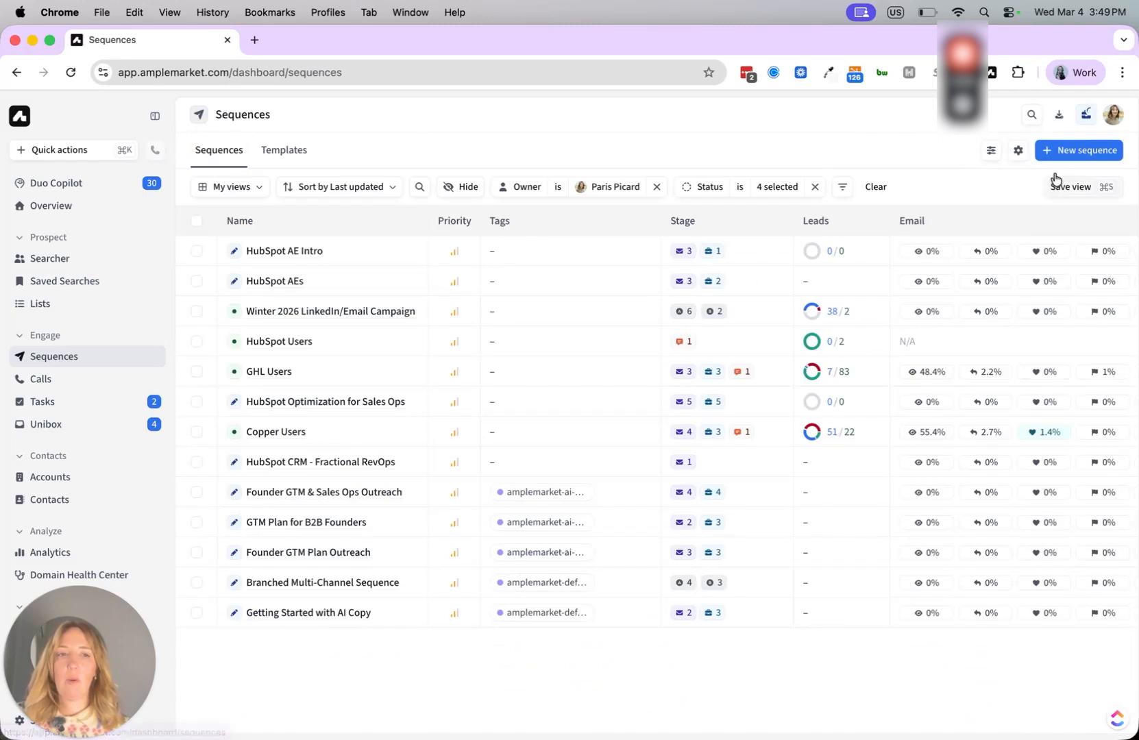
# Step: Create a new sequence from scratch and add an iMessage/SMS stage as its first stage
pyautogui.click(1069, 148)
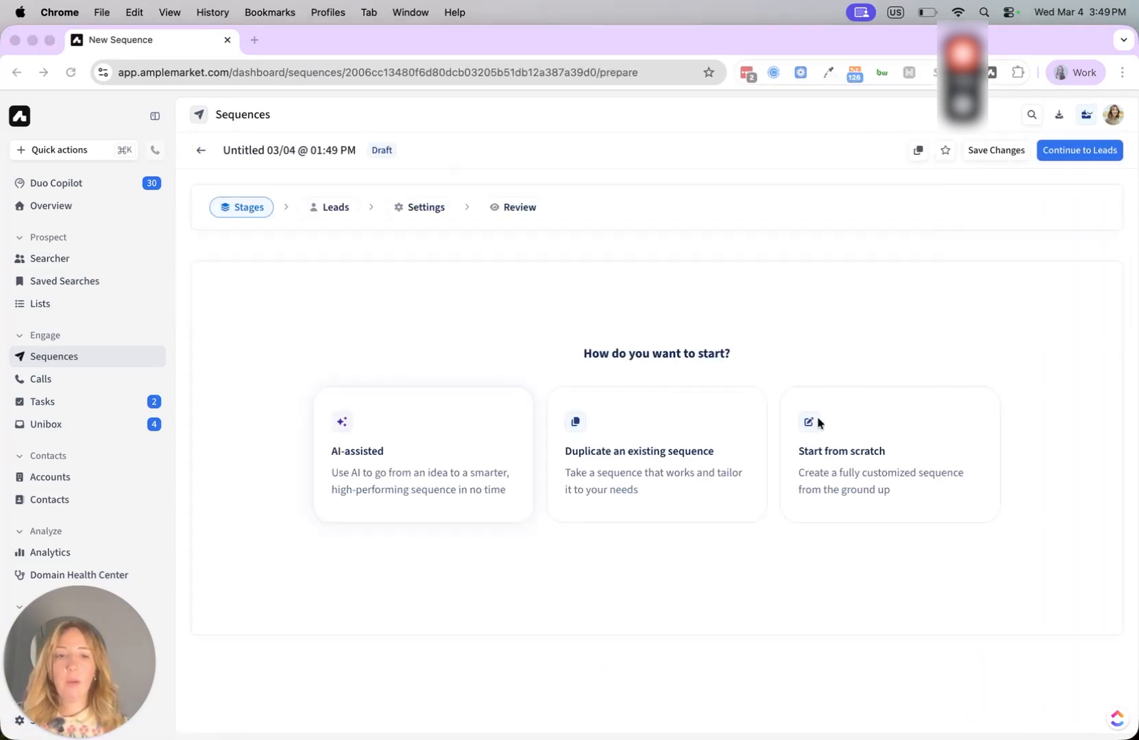
pyautogui.click(887, 475)
pyautogui.click(658, 473)
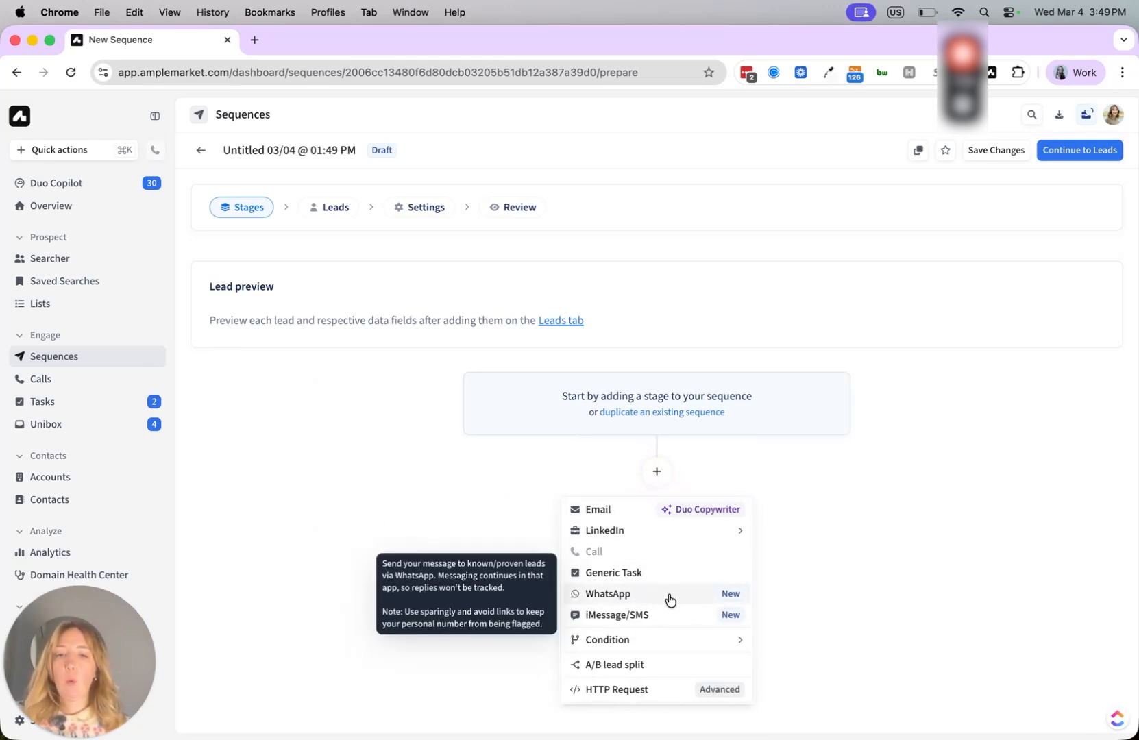
pyautogui.click(671, 615)
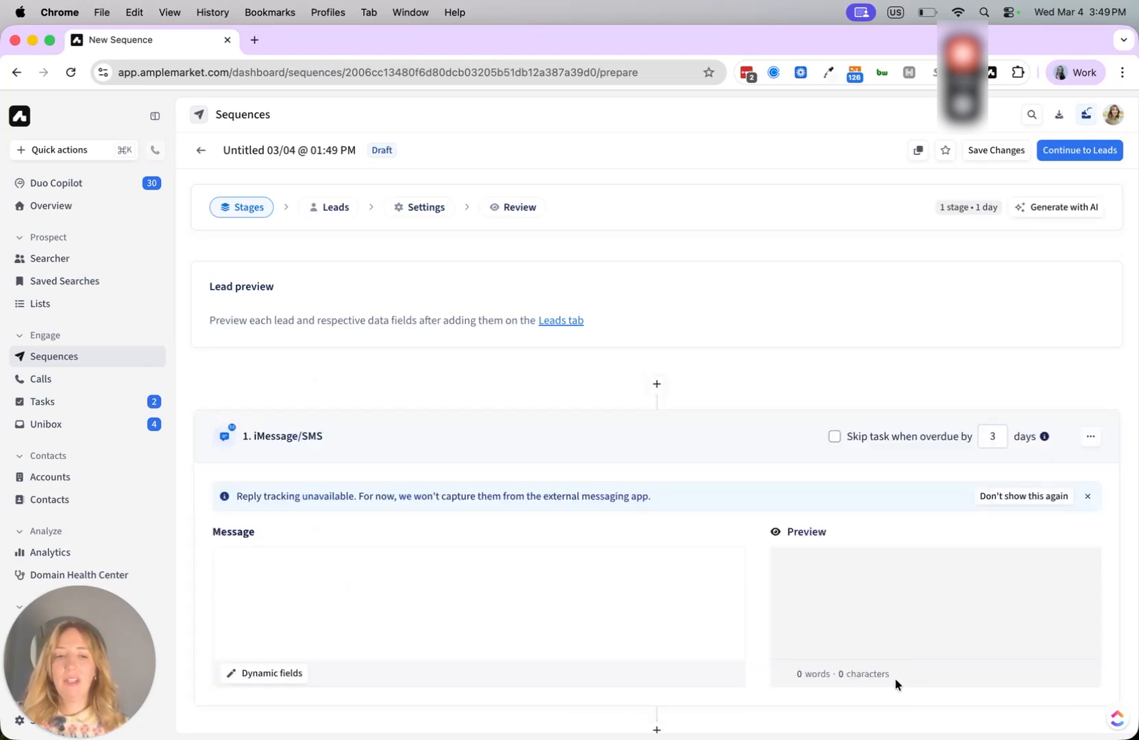
pyautogui.scroll(-1, 746, 576)
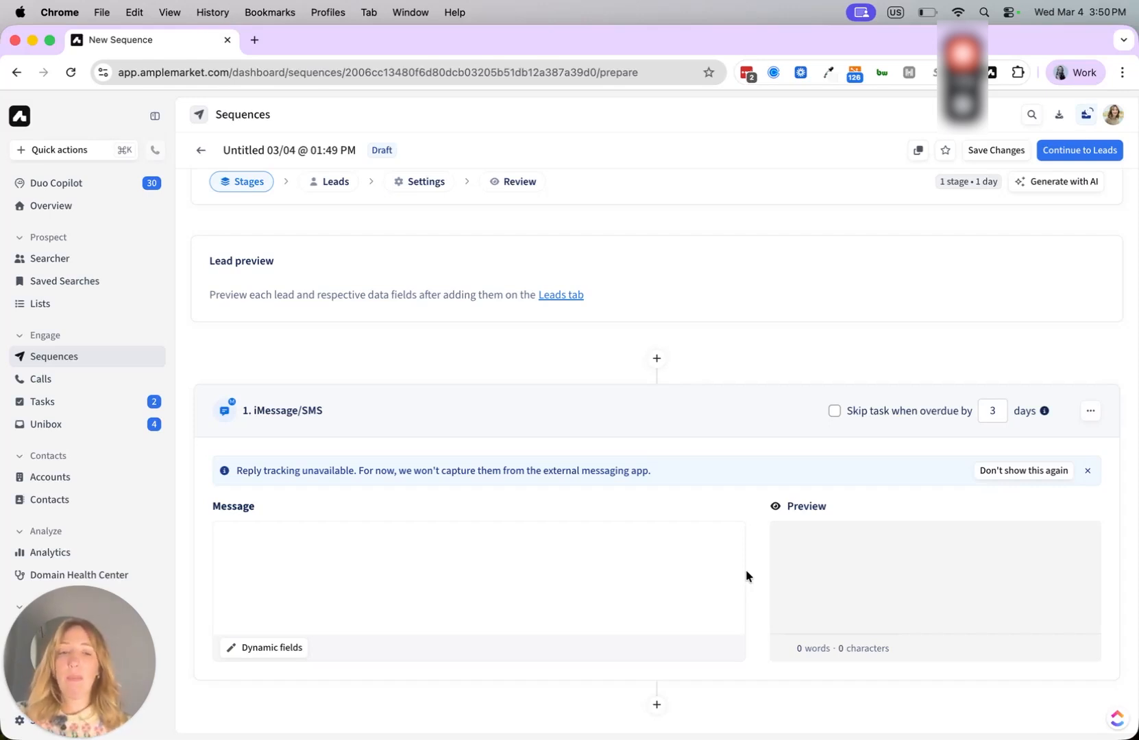
# Step: Delete the iMessage/SMS stage and leave the untitled draft sequence, returning to the sequence list
pyautogui.click(1091, 411)
pyautogui.click(987, 506)
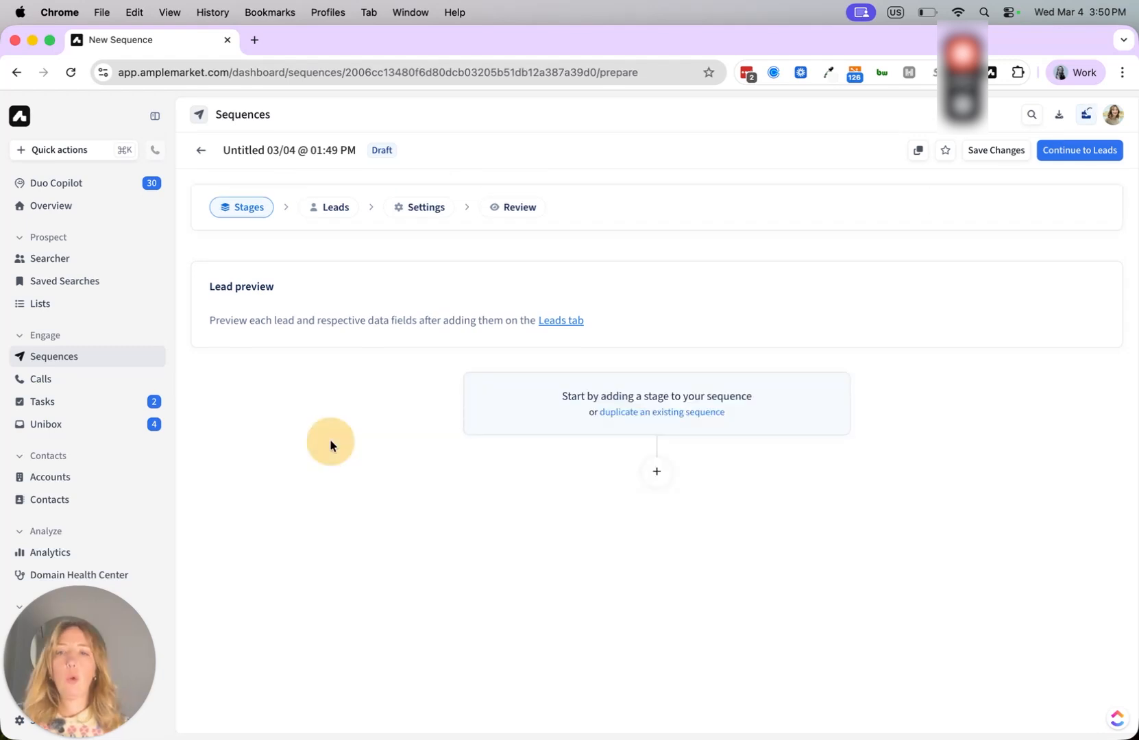
pyautogui.click(193, 149)
pyautogui.click(717, 455)
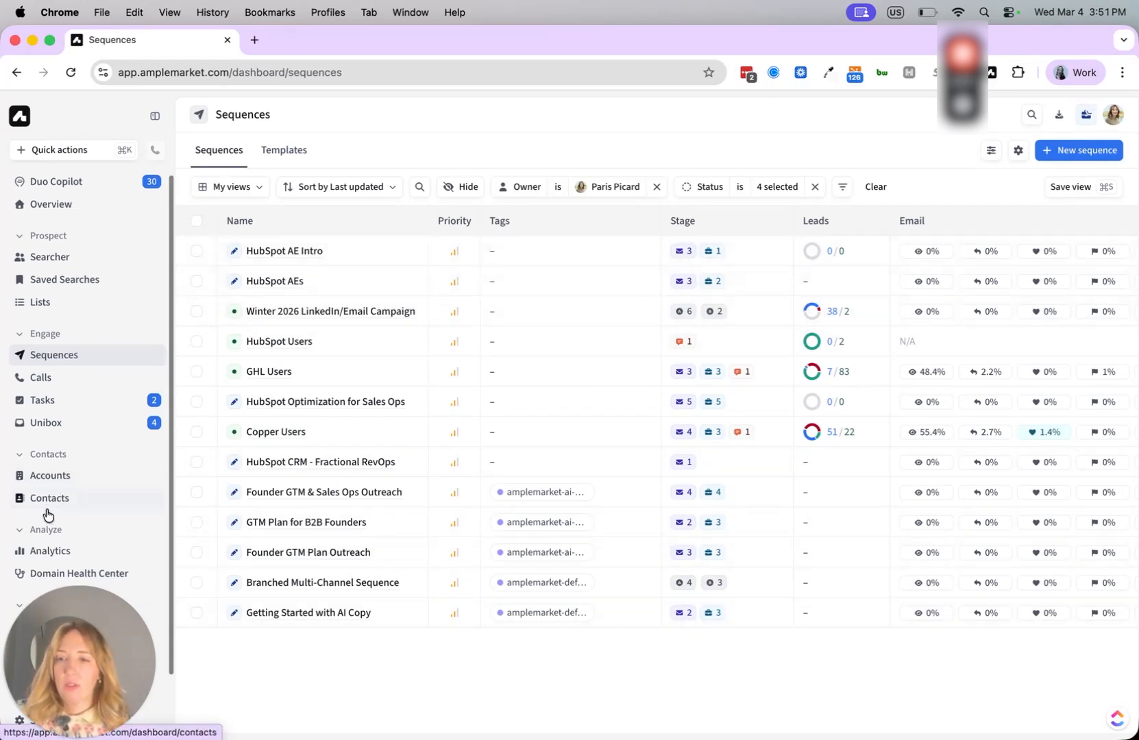
# Step: Open Analytics, set the Overview time range to Last 3 months, and review the performance chart and lead and meeting metrics
pyautogui.click(39, 552)
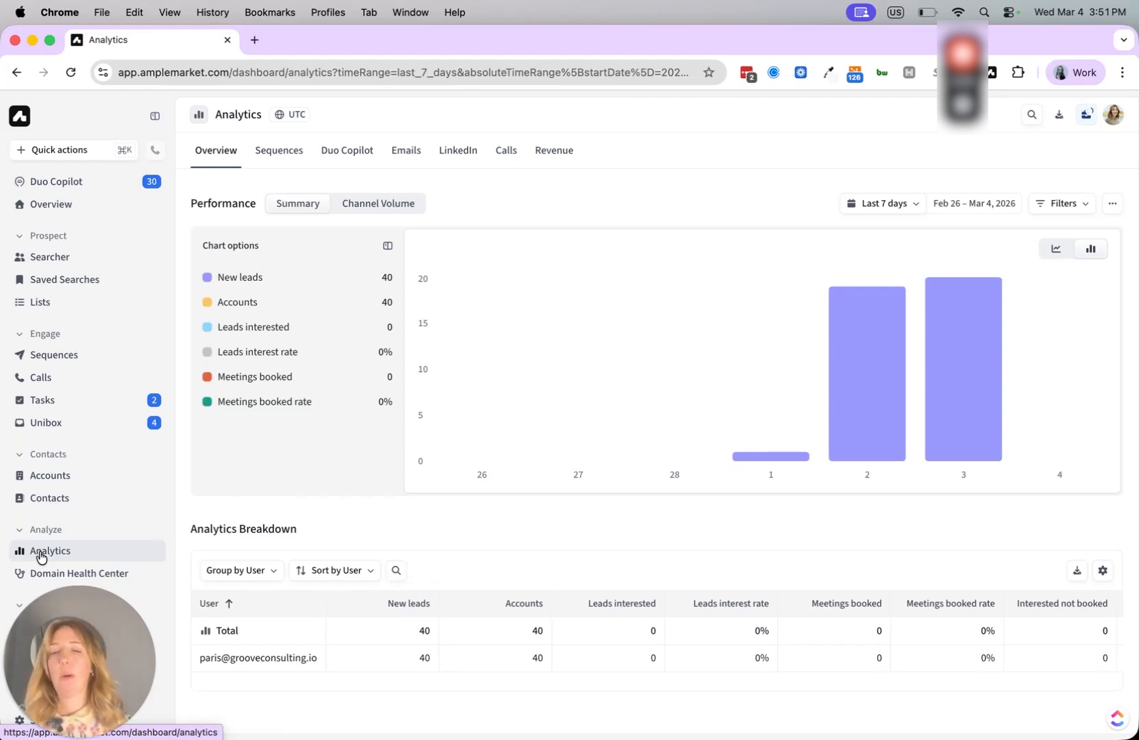
pyautogui.click(887, 203)
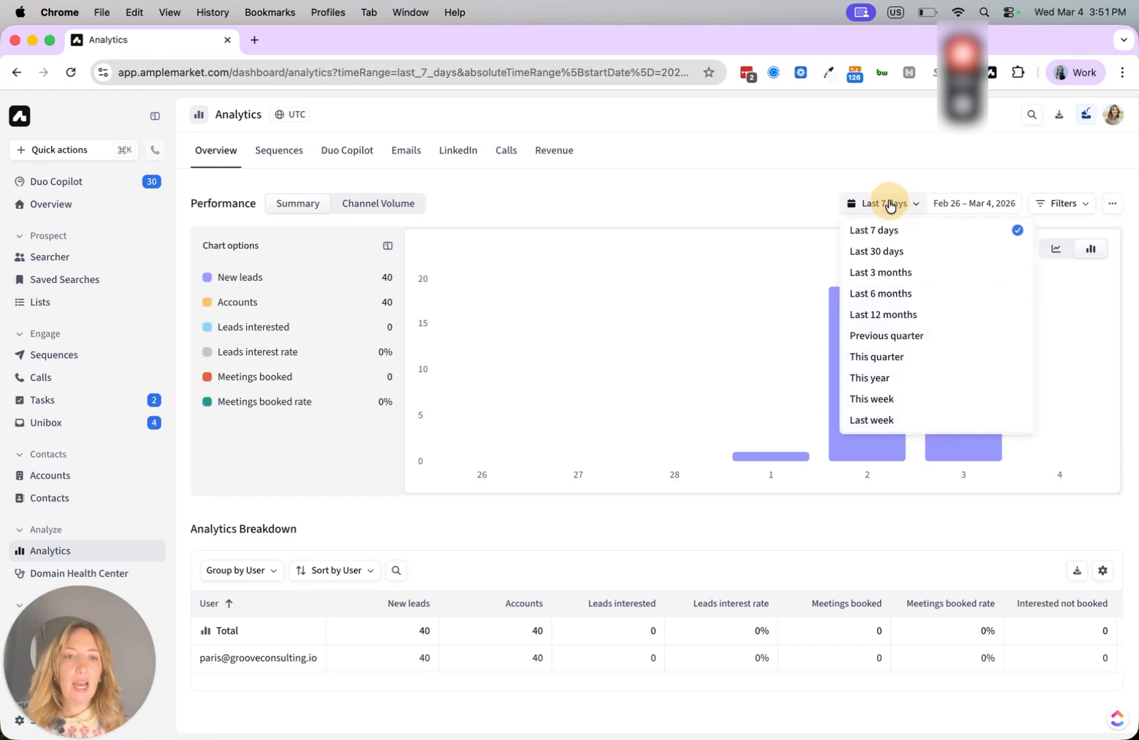
pyautogui.click(888, 281)
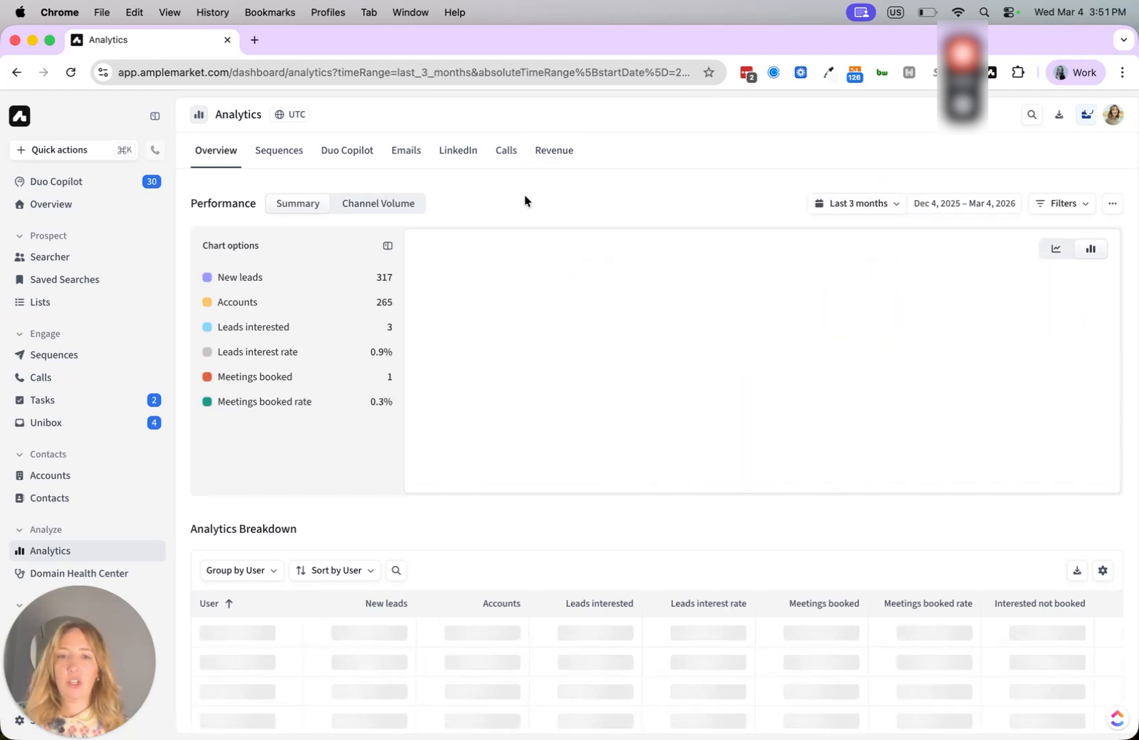
pyautogui.scroll(-1, 523, 194)
pyautogui.scroll(1, 523, 194)
pyautogui.moveTo(806, 421)
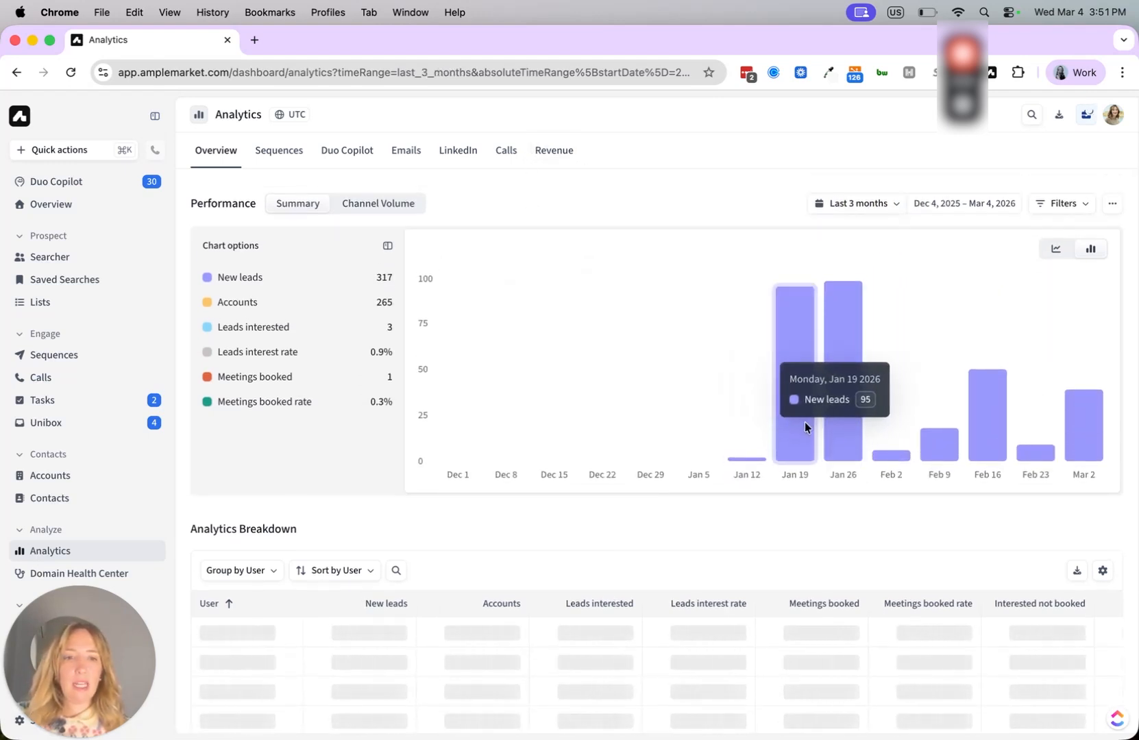
pyautogui.scroll(-2, 470, 211)
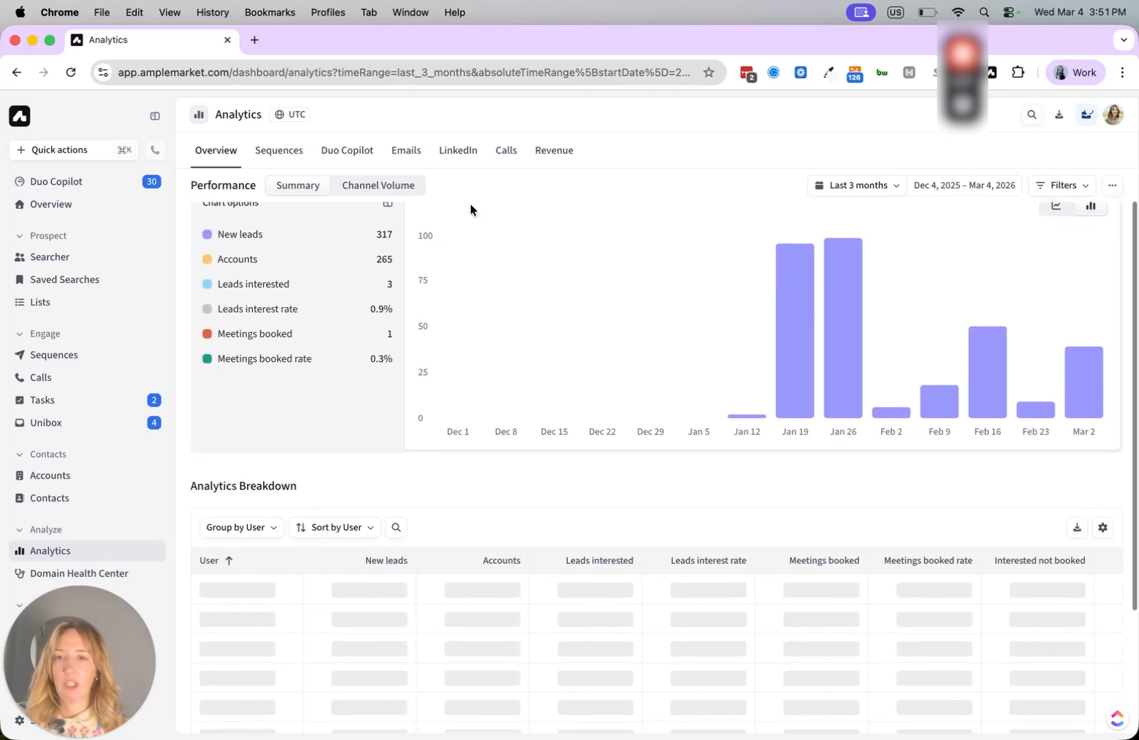
pyautogui.scroll(2, 386, 324)
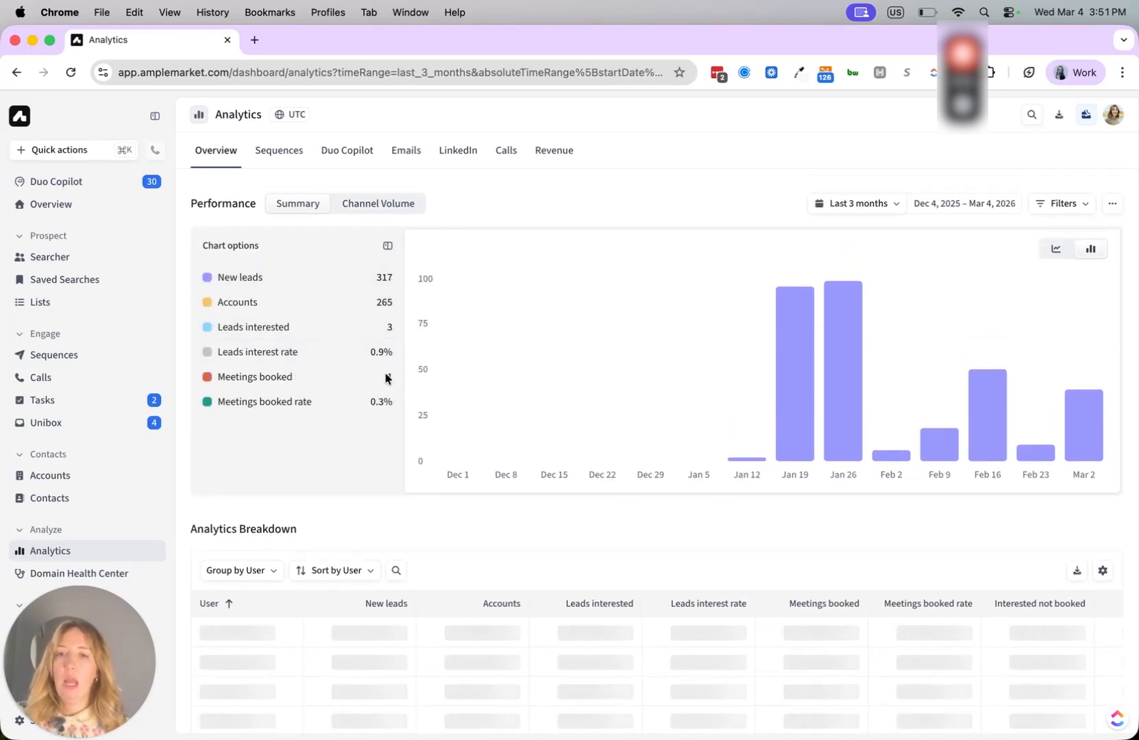
pyautogui.moveTo(381, 411)
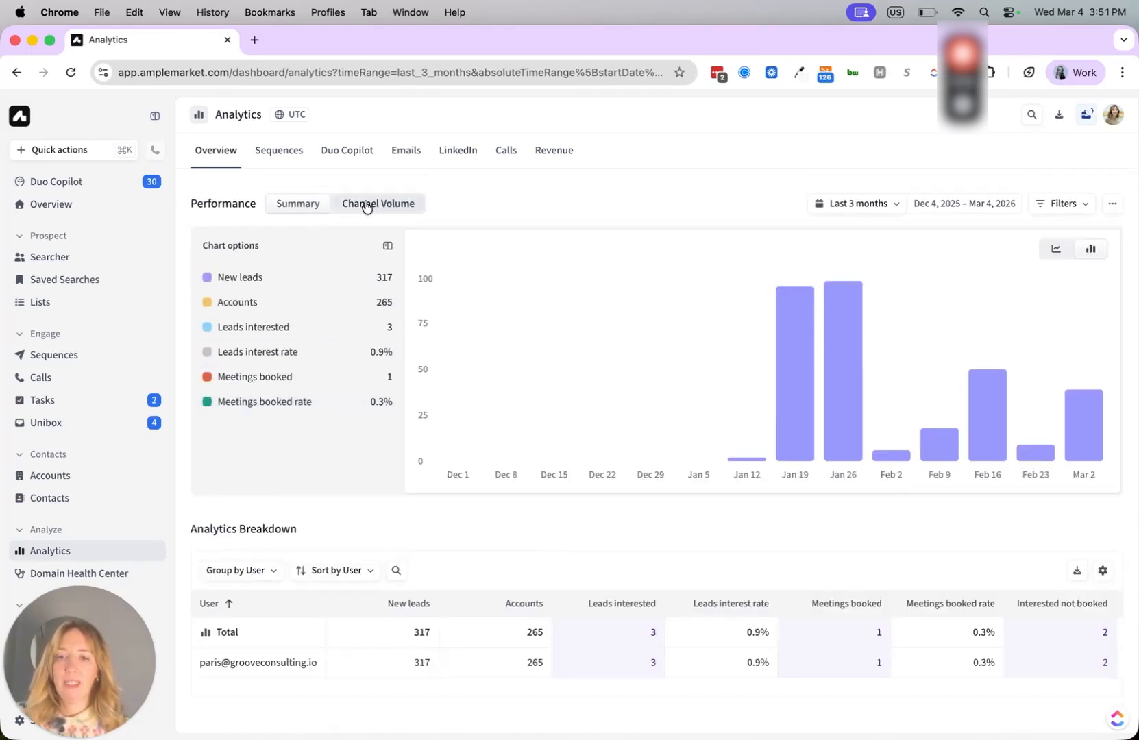
# Step: View the Sequences analytics, switch to the Emails analytics, and examine the opened, replied, spam and bounce metrics
pyautogui.click(266, 151)
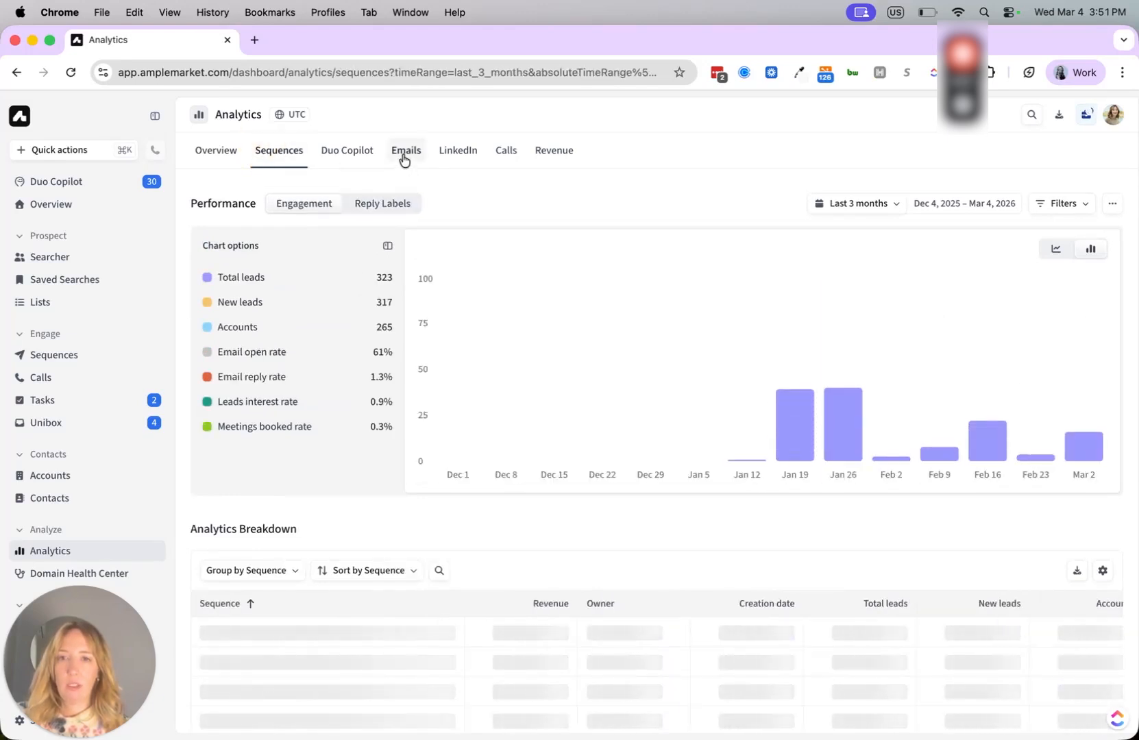
pyautogui.click(404, 158)
pyautogui.moveTo(384, 317)
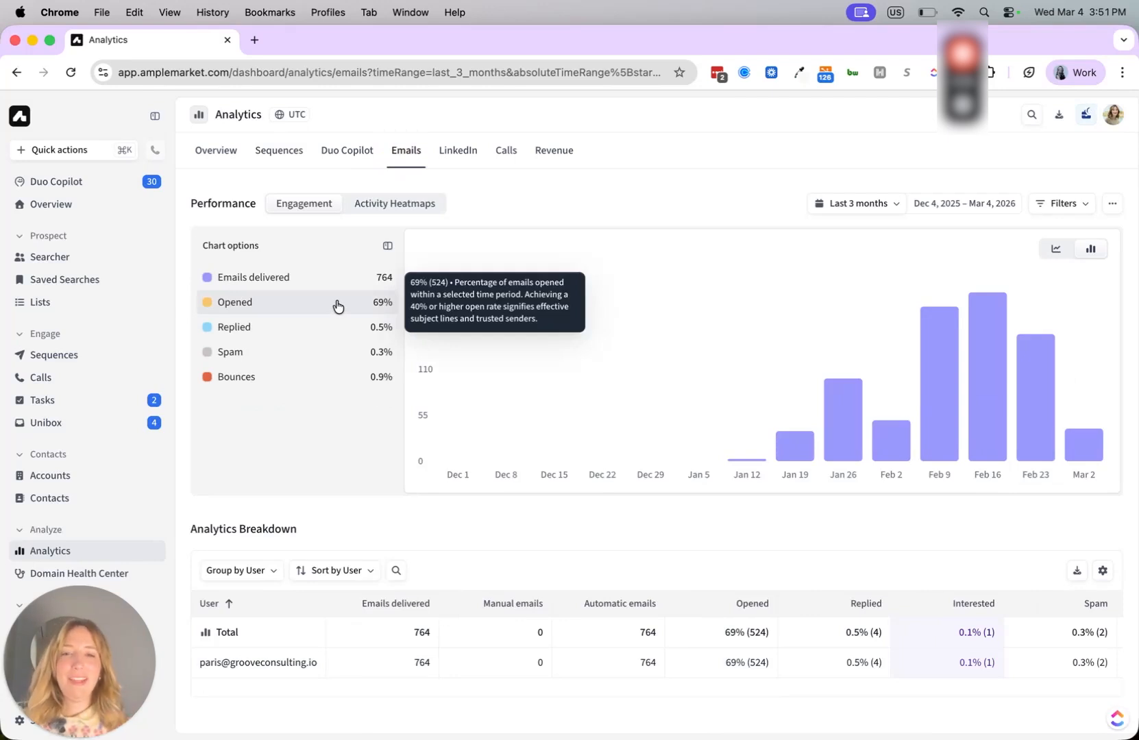
pyautogui.moveTo(305, 340)
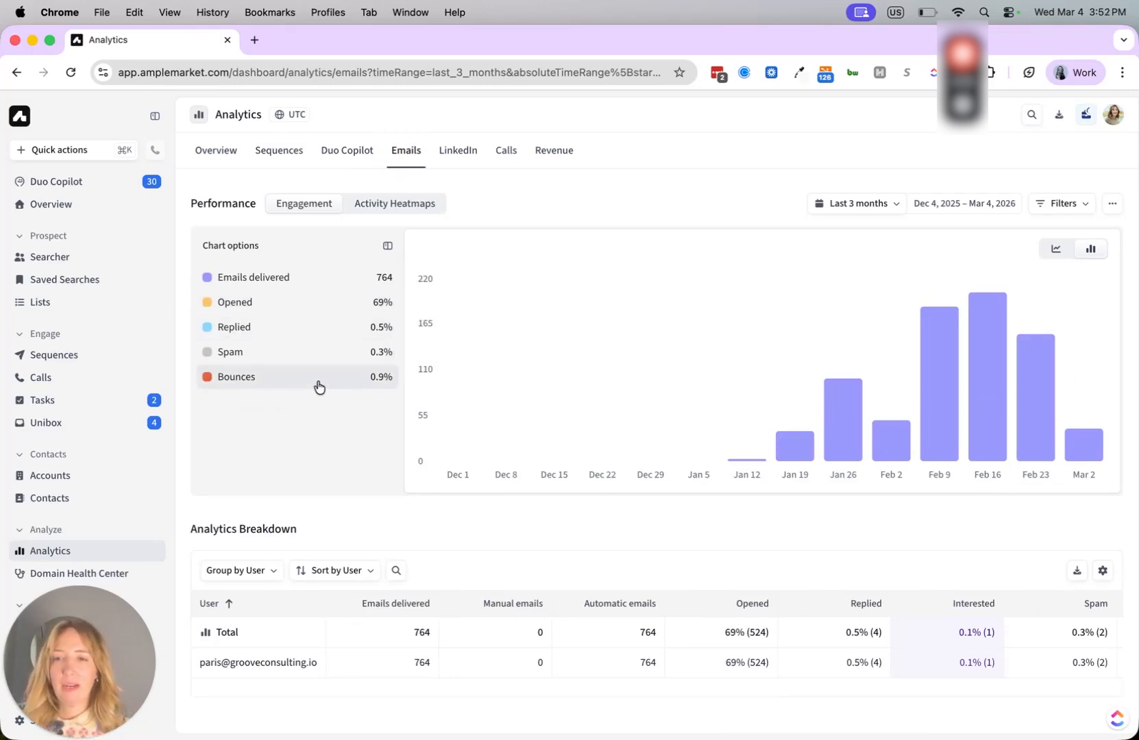
pyautogui.moveTo(327, 366)
pyautogui.moveTo(371, 391)
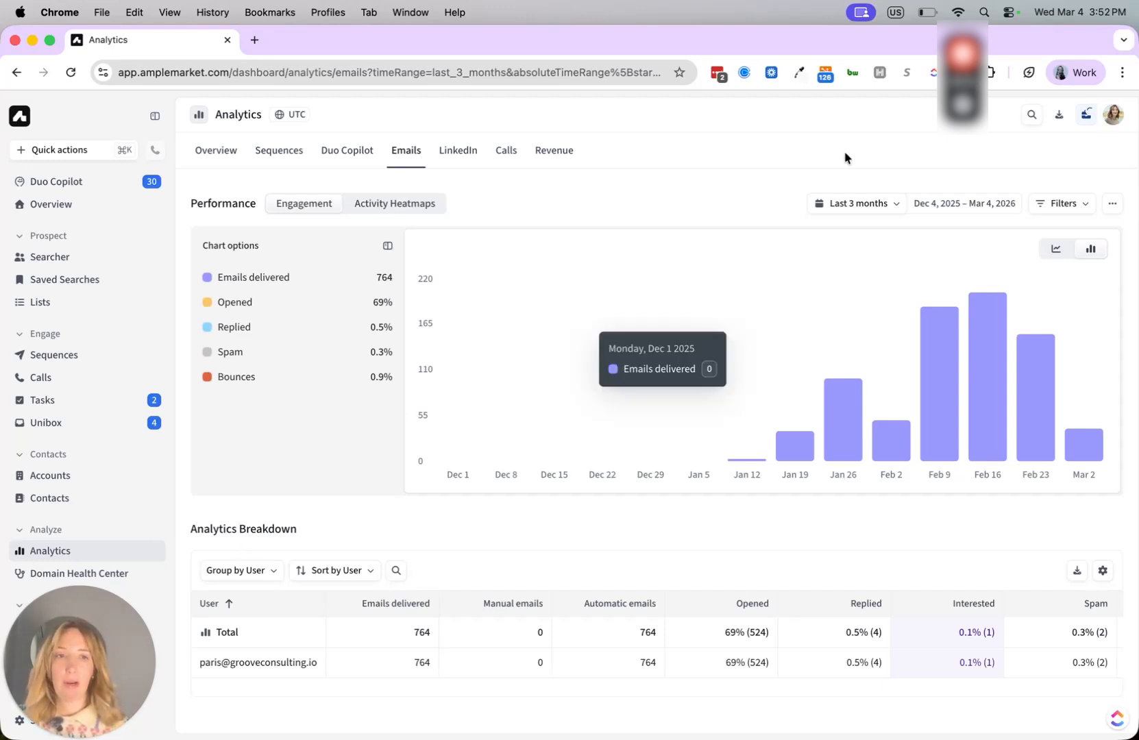
pyautogui.moveTo(967, 75)
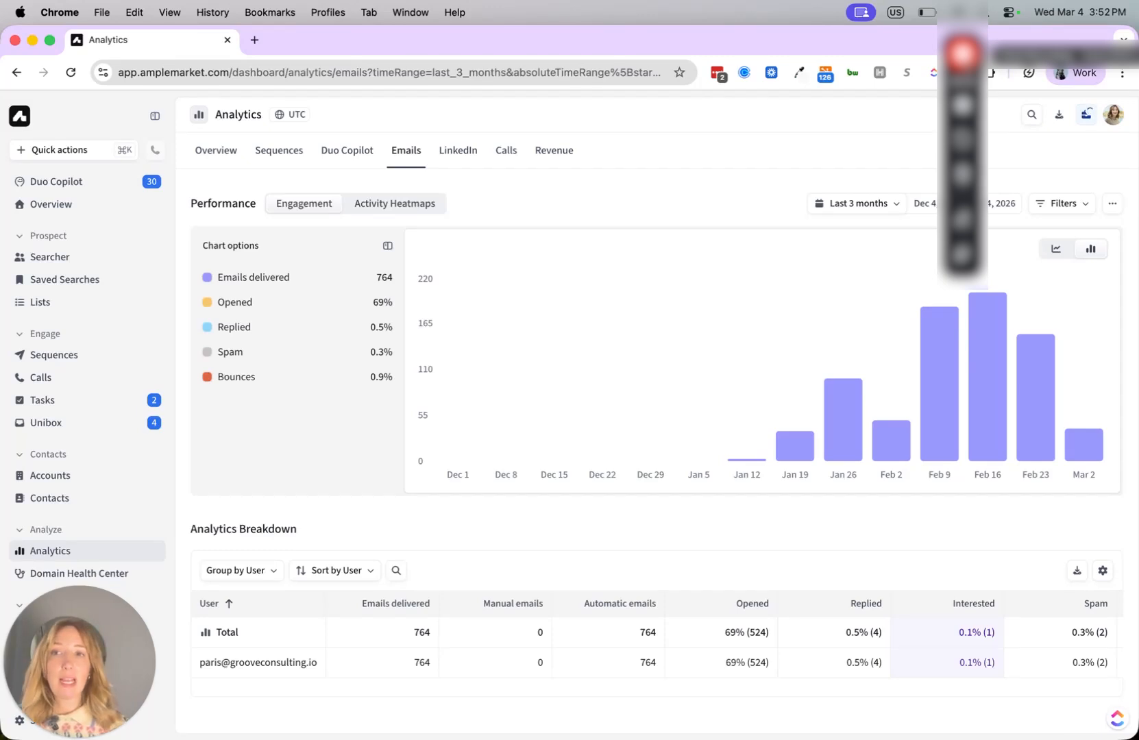